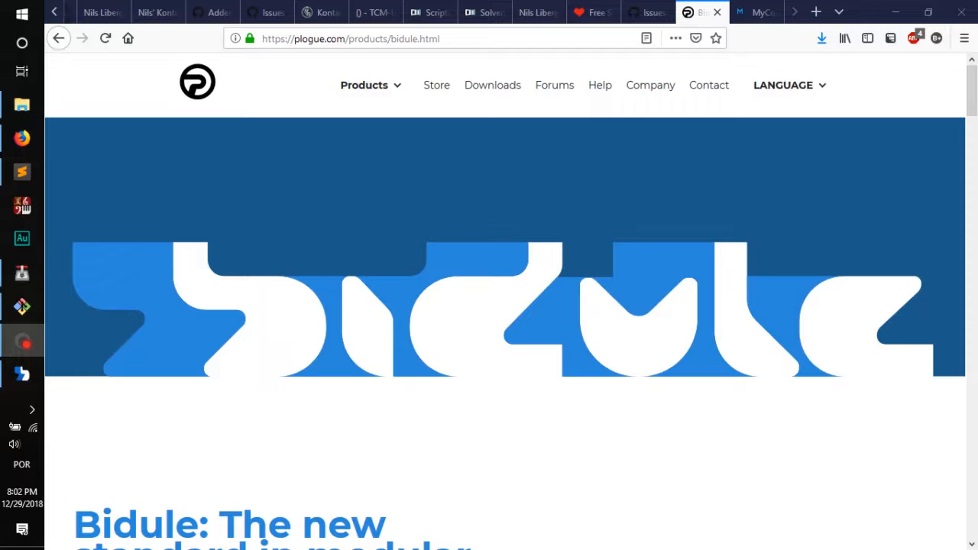
Step: Close the browser window and delete the Default MIDI Input module from the Bidule patch
{"action": "left_click", "coordinate": [960, 16]}
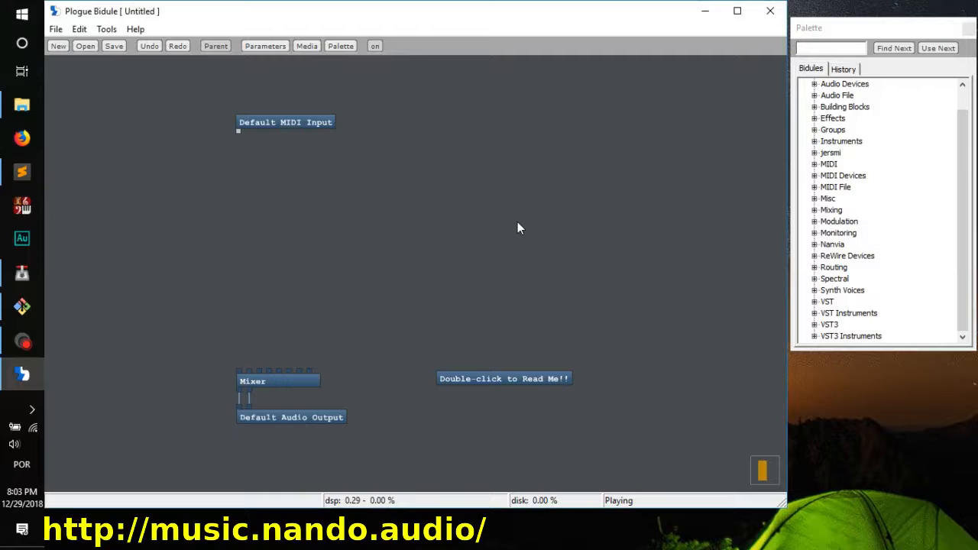
{"action": "left_click", "coordinate": [265, 122]}
{"action": "right_click", "coordinate": [264, 123]}
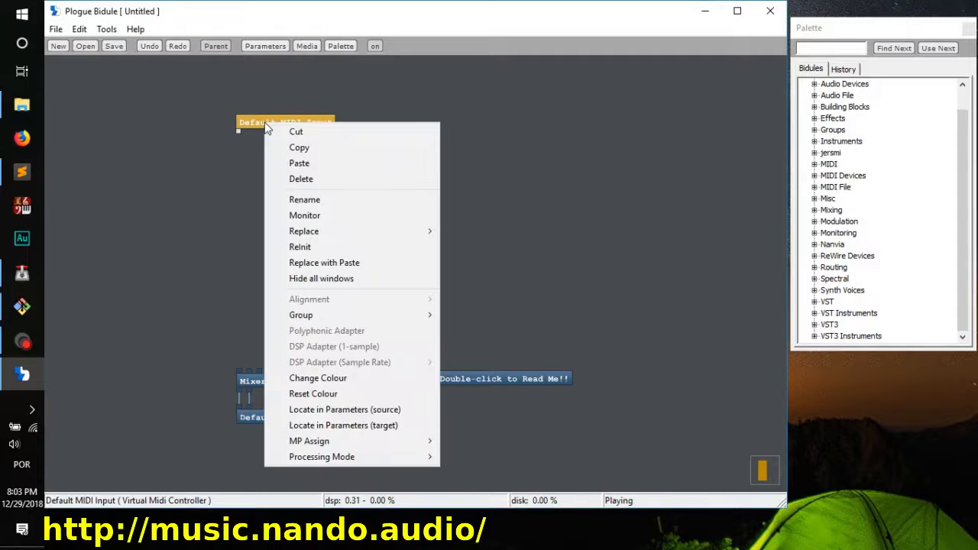
{"action": "left_click", "coordinate": [321, 178]}
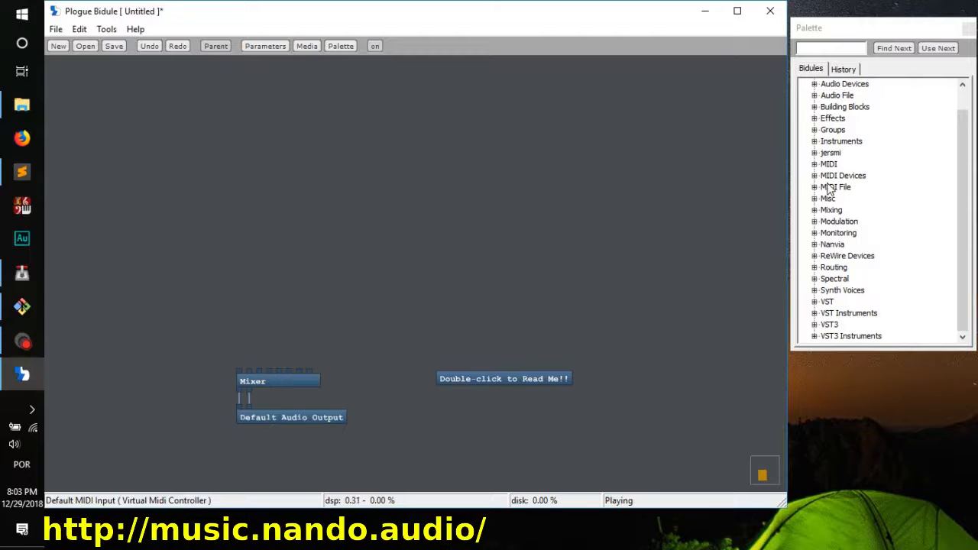
Step: Add the Axiom A.I.R. Mini32 MIDI input device near the top of the patch, above the Mixer
{"action": "left_click", "coordinate": [828, 29]}
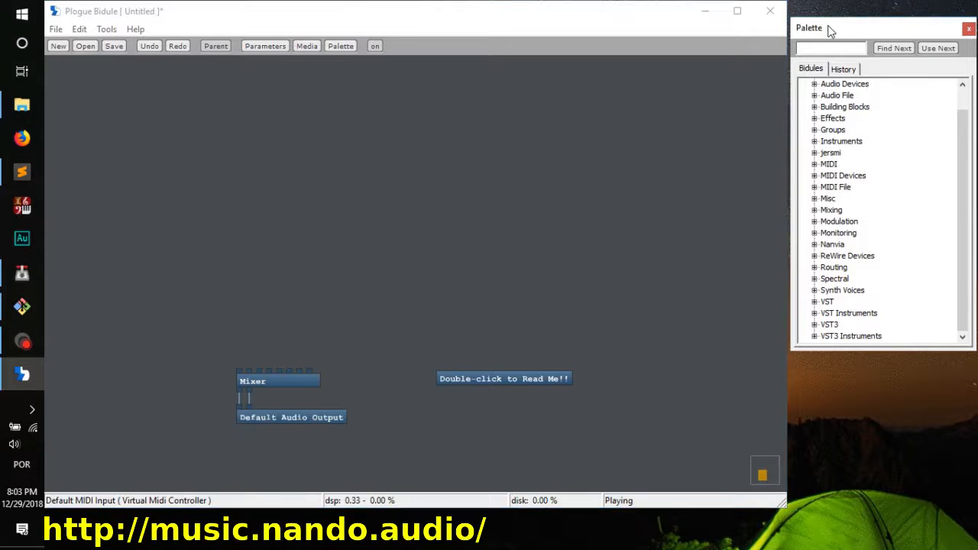
{"action": "left_click", "coordinate": [815, 176]}
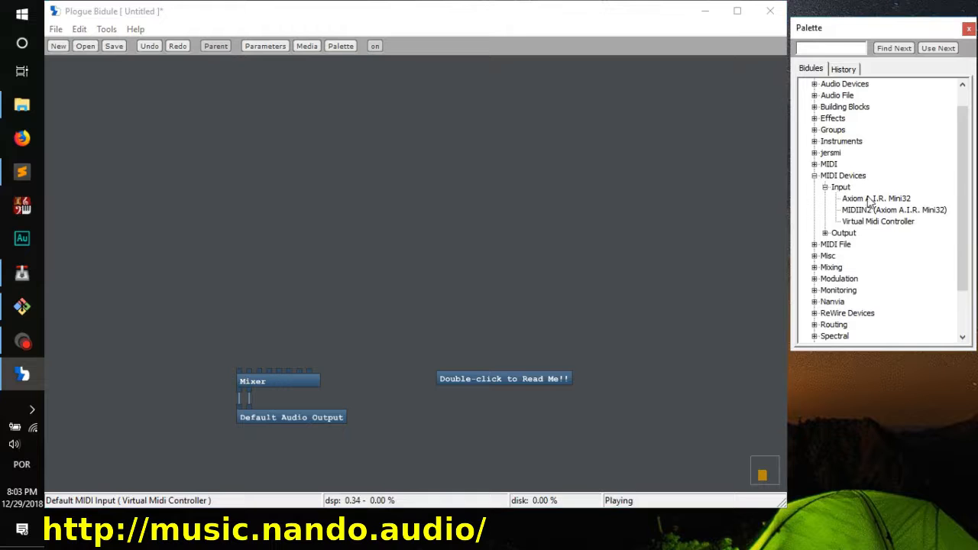
{"action": "left_click_drag", "start_coordinate": [878, 200], "coordinate": [227, 124]}
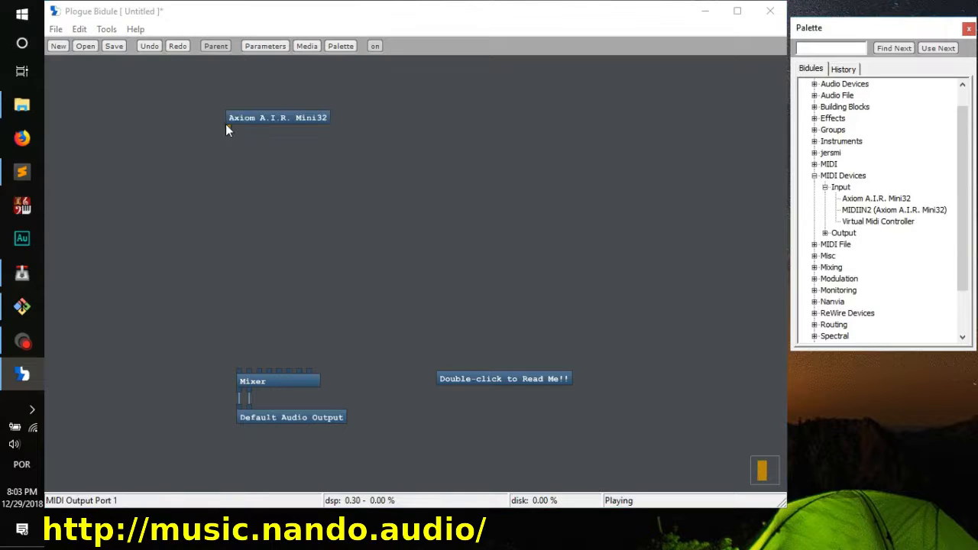
{"action": "left_click", "coordinate": [291, 118]}
{"action": "left_click_drag", "start_coordinate": [292, 119], "coordinate": [297, 117]}
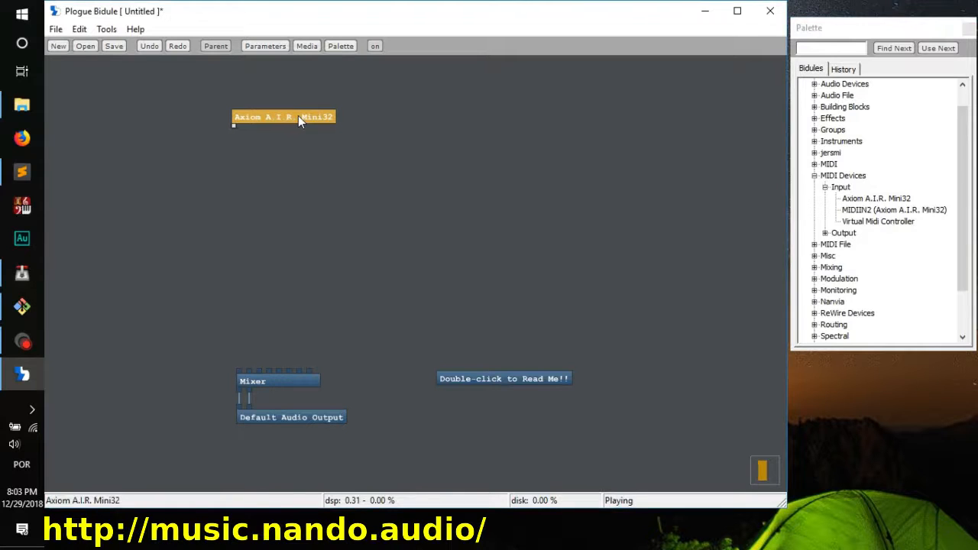
Step: Add the Native Instruments Kontakt VST instrument between the Axiom A.I.R. Mini32 and the Mixer
{"action": "left_click", "coordinate": [815, 175]}
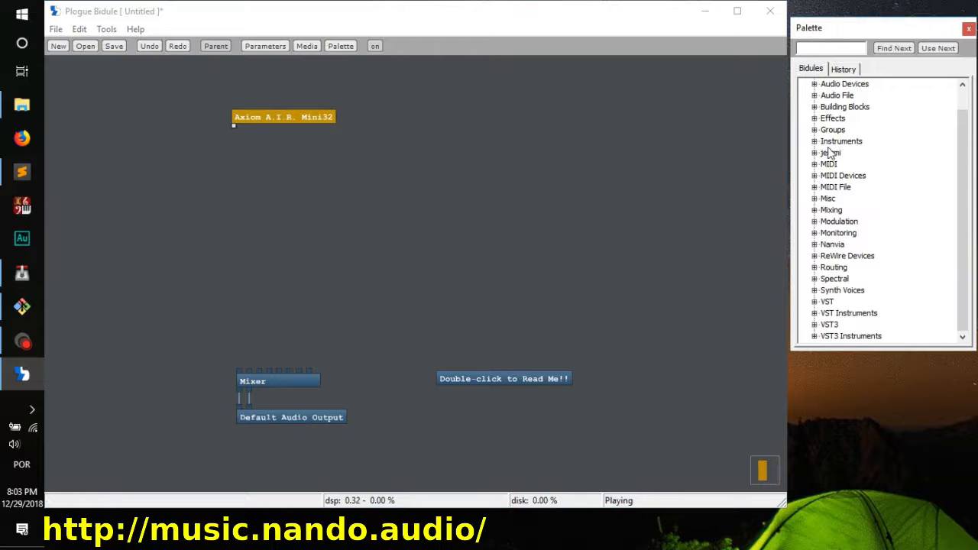
{"action": "left_click", "coordinate": [814, 313]}
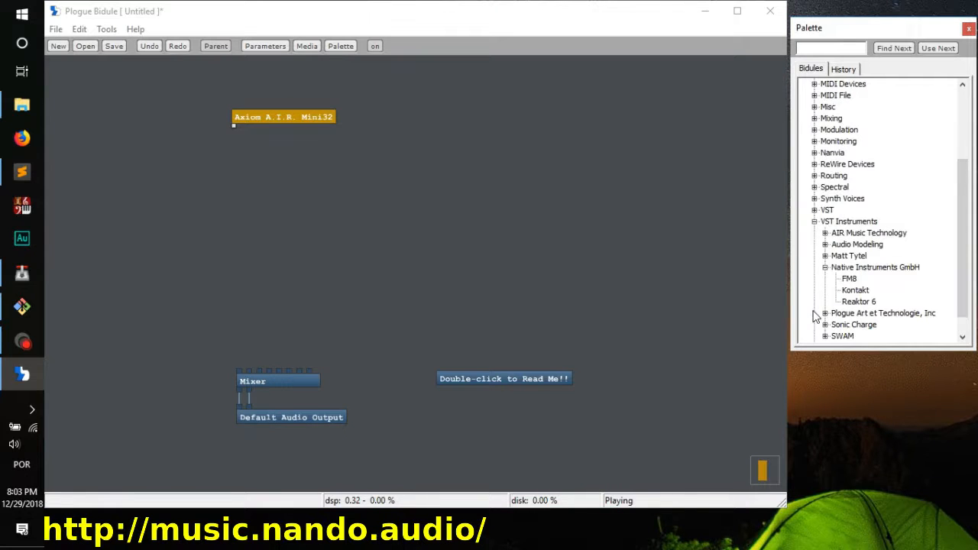
{"action": "left_click_drag", "start_coordinate": [855, 290], "coordinate": [355, 265]}
{"action": "left_click", "coordinate": [328, 245]}
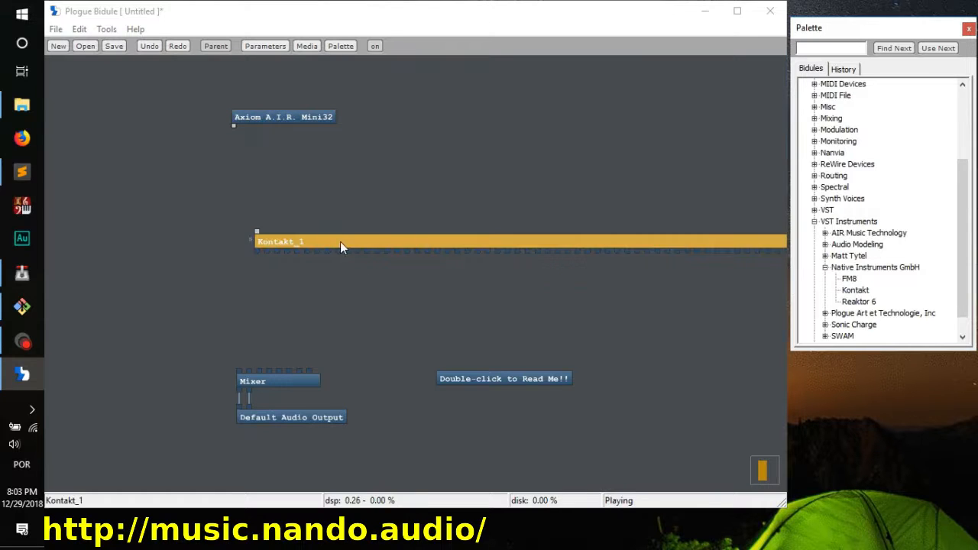
{"action": "left_click_drag", "start_coordinate": [340, 241], "coordinate": [322, 255]}
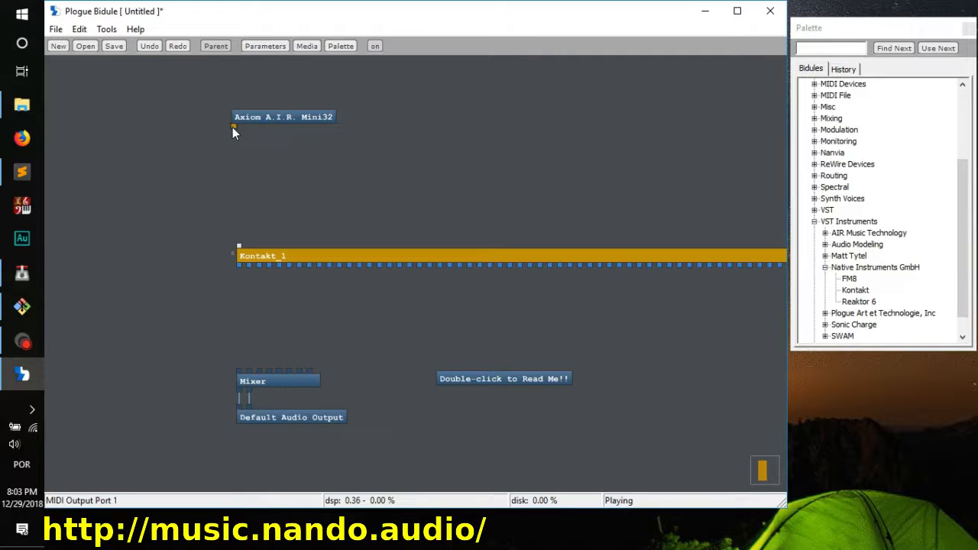
Step: Wire the Axiom A.I.R. Mini32 output to Kontakt's MIDI input and Kontakt's first two audio outputs to the Mixer's first two inputs
{"action": "left_click_drag", "start_coordinate": [232, 127], "coordinate": [239, 245]}
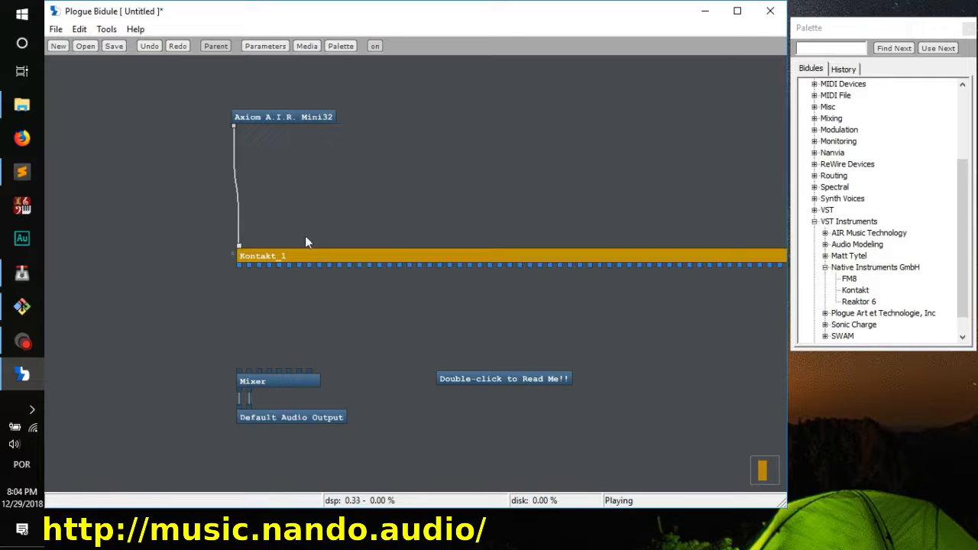
{"action": "left_click_drag", "start_coordinate": [305, 254], "coordinate": [300, 254]}
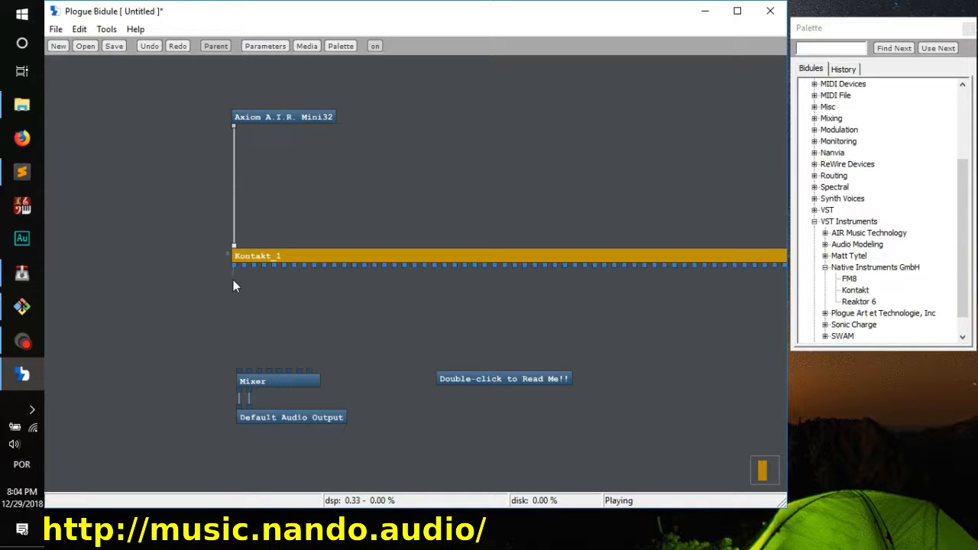
{"action": "left_click_drag", "start_coordinate": [235, 348], "coordinate": [240, 372]}
{"action": "left_click_drag", "start_coordinate": [245, 264], "coordinate": [252, 374]}
Step: Load Leonid Bass 1.0 16-bit Stereo in Kontakt and show its Control page, then close the Kontakt window
{"action": "double_click", "coordinate": [310, 258]}
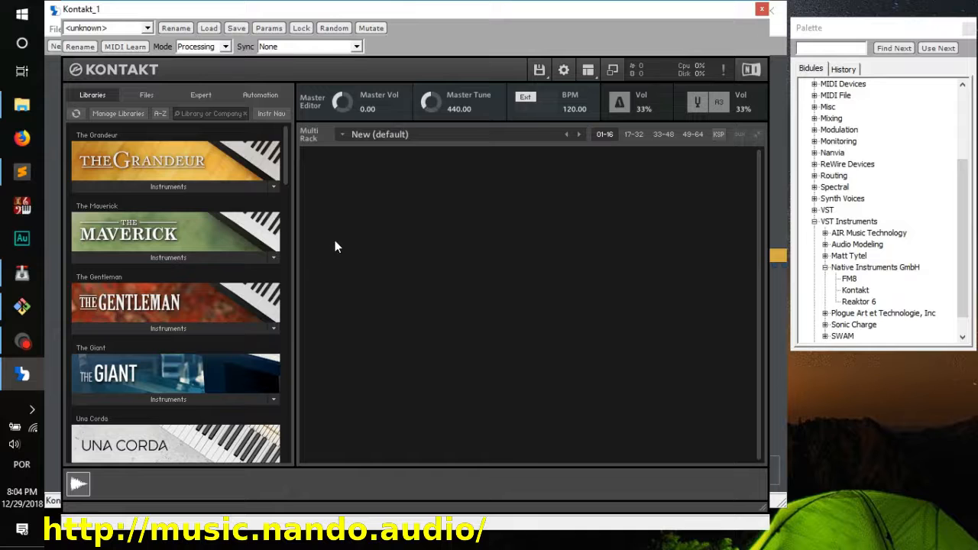
{"action": "left_click_drag", "start_coordinate": [282, 166], "coordinate": [281, 271]}
{"action": "left_click", "coordinate": [182, 338]}
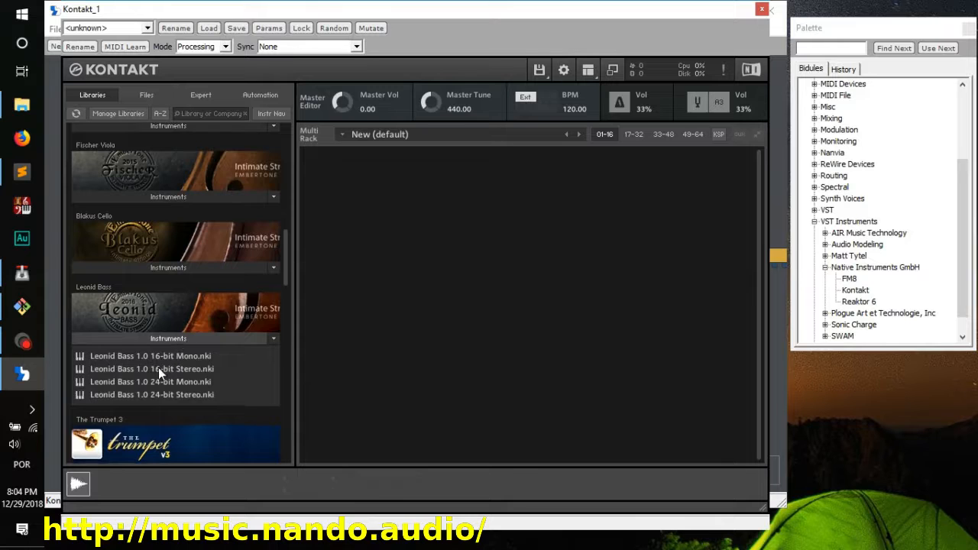
{"action": "double_click", "coordinate": [176, 370]}
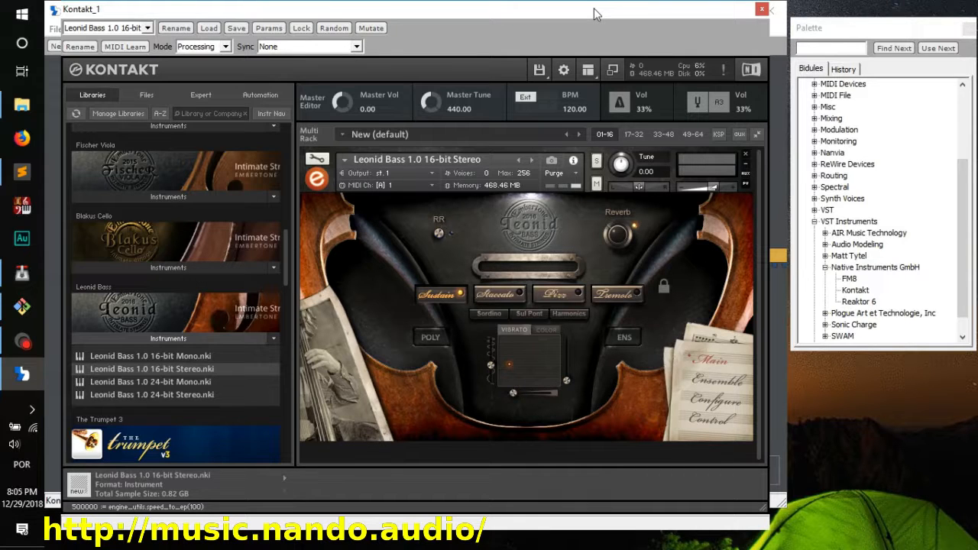
{"action": "left_click", "coordinate": [721, 420]}
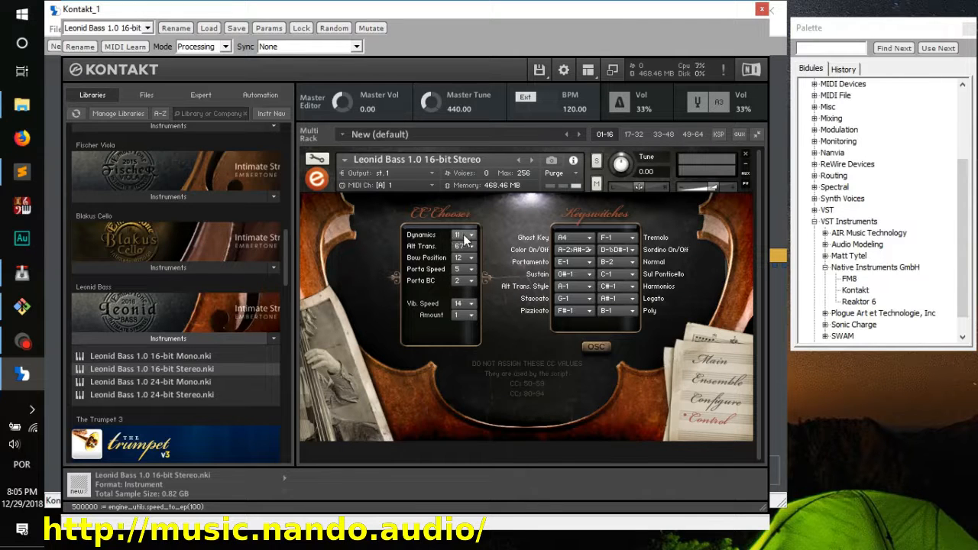
{"action": "left_click", "coordinate": [762, 8]}
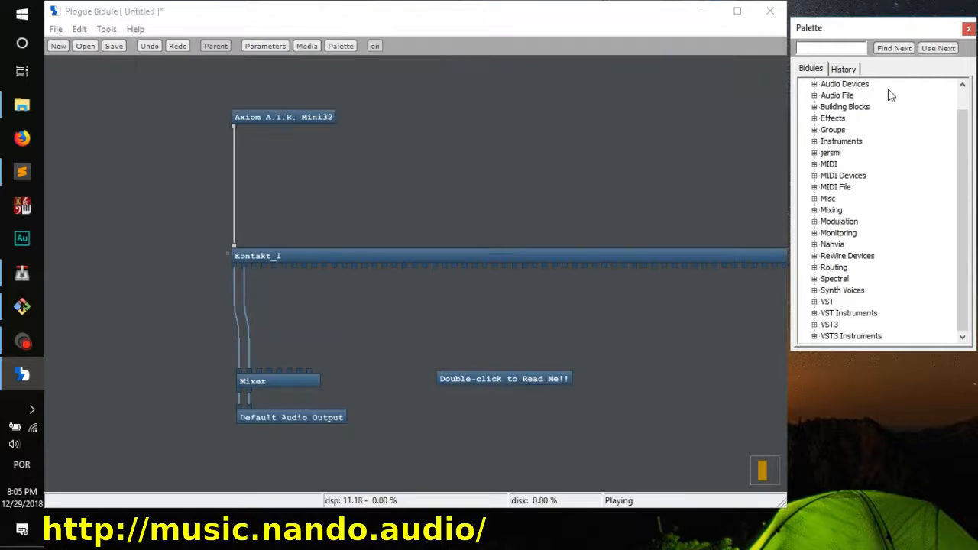
Step: Add a MIDI Value Display (Terminal) monitor beside the keyboard-to-Kontakt cable and connect the Axiom A.I.R. Mini32 output to it
{"action": "left_click", "coordinate": [814, 233]}
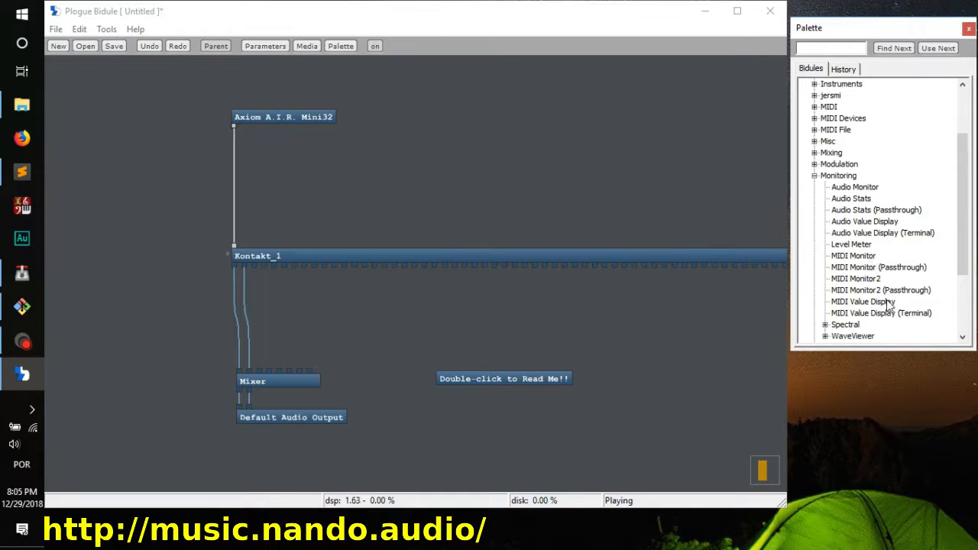
{"action": "left_click_drag", "start_coordinate": [885, 313], "coordinate": [362, 171]}
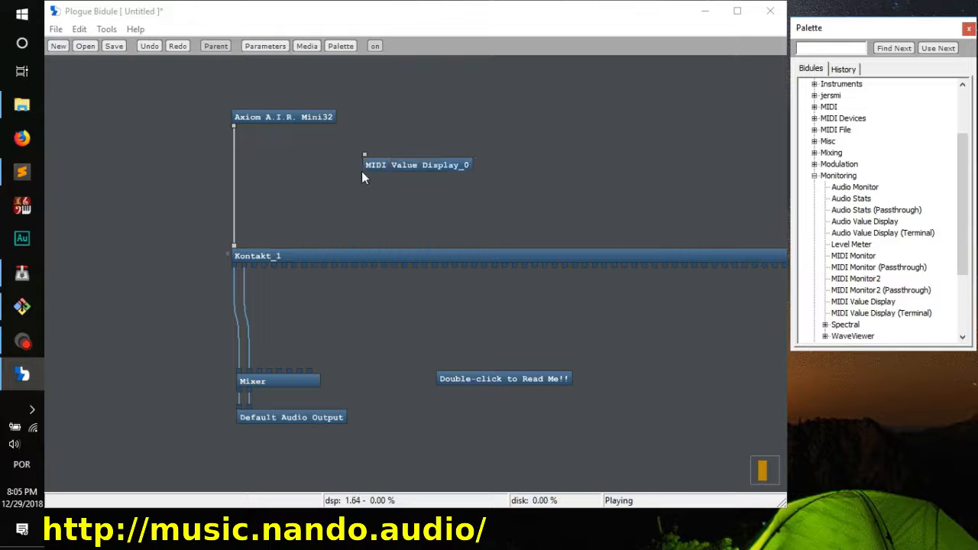
{"action": "left_click", "coordinate": [233, 126]}
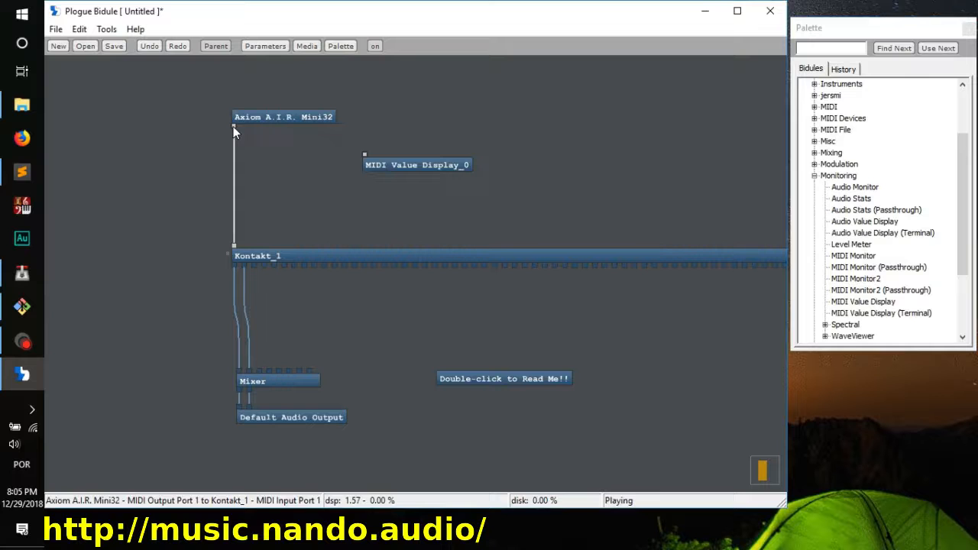
{"action": "left_click_drag", "start_coordinate": [233, 126], "coordinate": [259, 134]}
{"action": "mouse_move", "coordinate": [344, 152]}
{"action": "left_mouse_down"}
{"action": "mouse_move", "coordinate": [364, 153]}
{"action": "mouse_move", "coordinate": [353, 166]}
{"action": "left_mouse_up"}
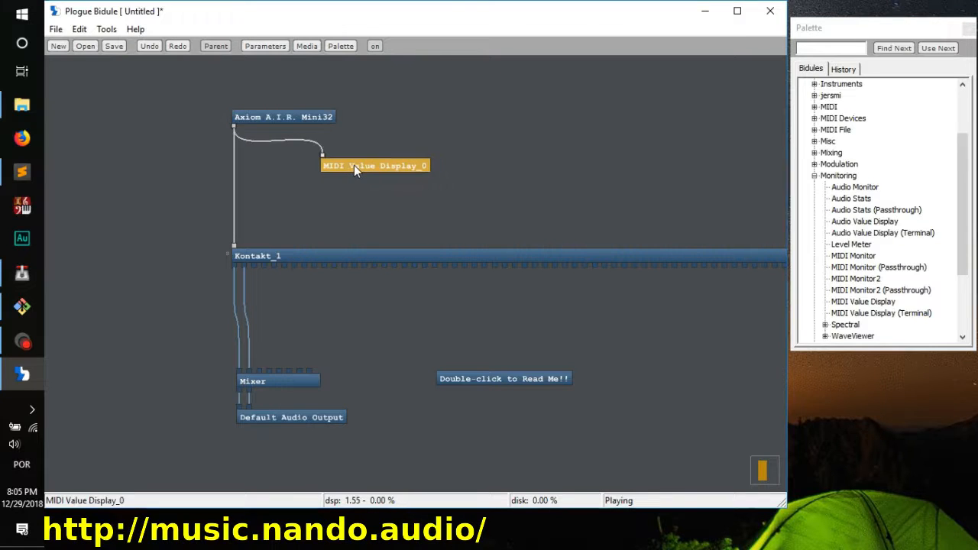
Step: Enable the user-friendly display on the MIDI Value Display and move the module closer to the keyboard cable
{"action": "double_click", "coordinate": [354, 167]}
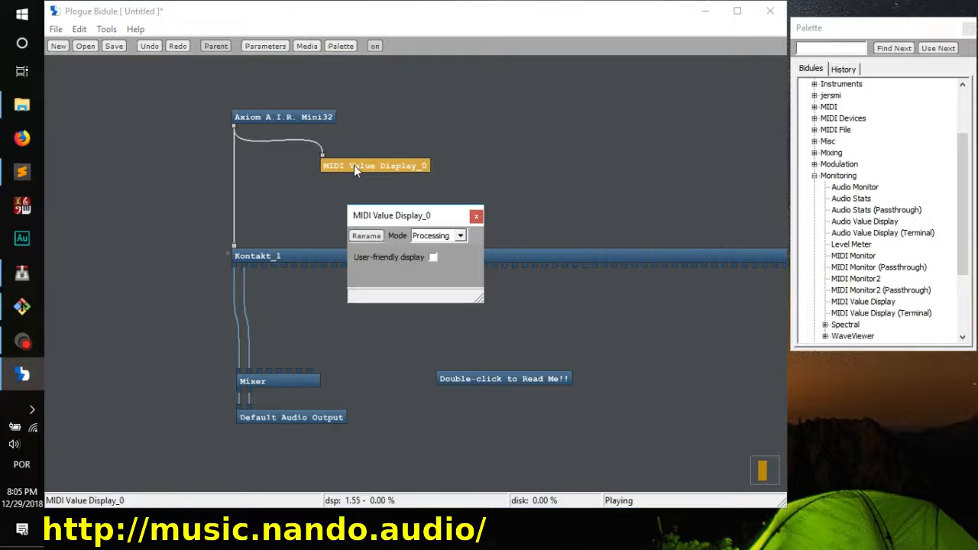
{"action": "left_click", "coordinate": [433, 257]}
{"action": "left_click", "coordinate": [476, 216]}
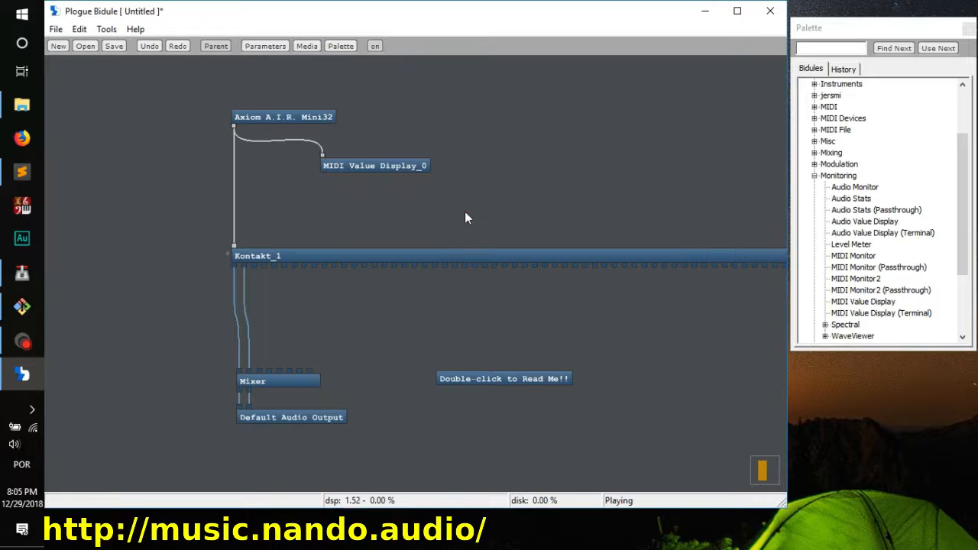
{"action": "double_click", "coordinate": [381, 165]}
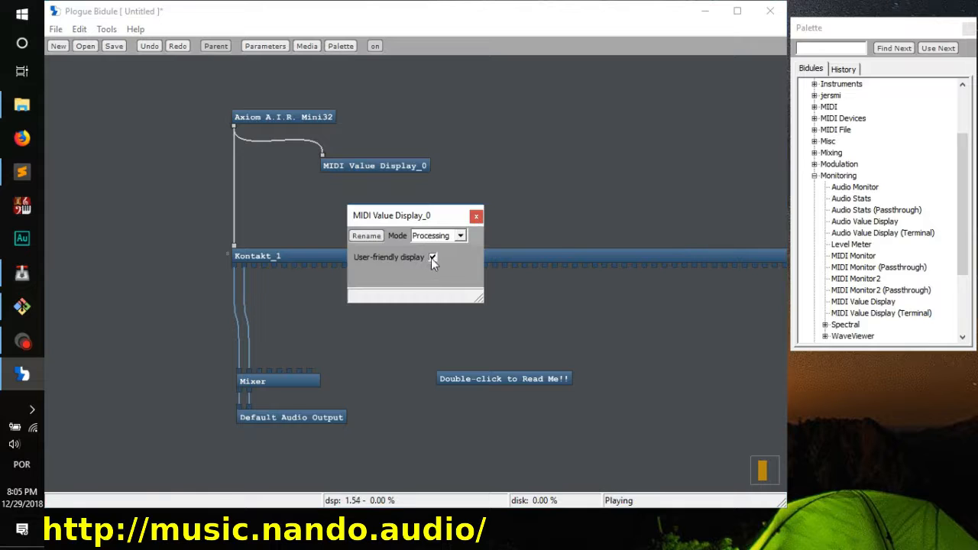
{"action": "left_click", "coordinate": [475, 217]}
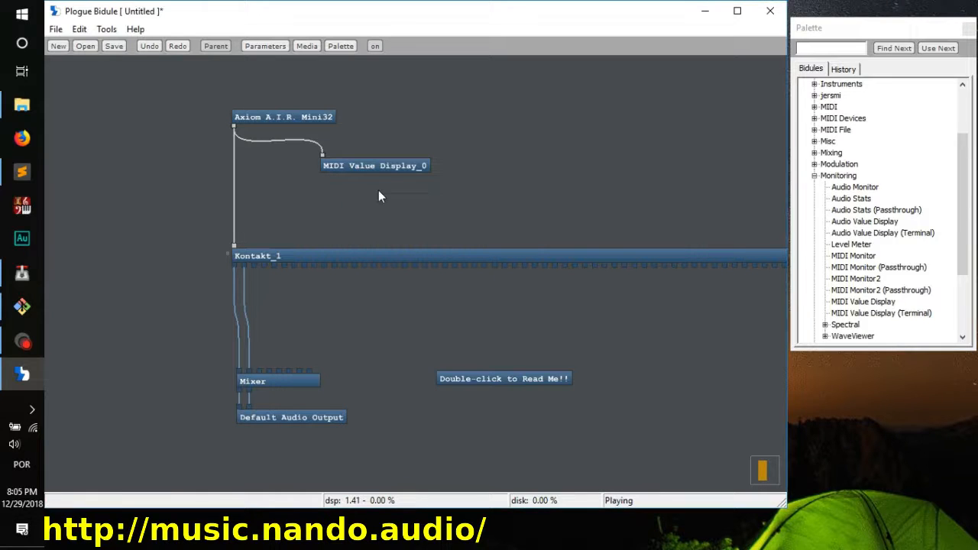
{"action": "left_click_drag", "start_coordinate": [371, 168], "coordinate": [329, 176]}
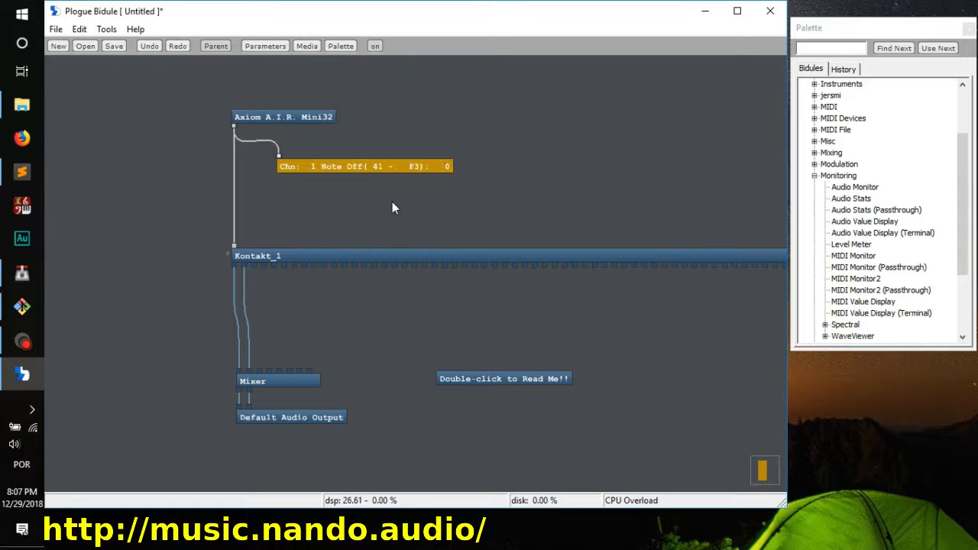
Step: Set the Leonid Bass Dyn. Range to 12.9 dB on its Configure page and close the Kontakt window
{"action": "left_click", "coordinate": [349, 256]}
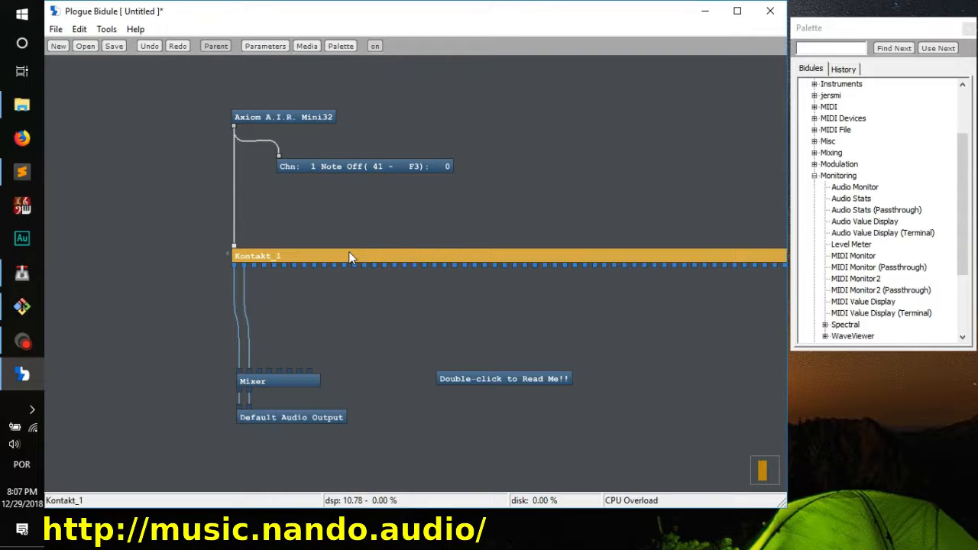
{"action": "double_click", "coordinate": [349, 254]}
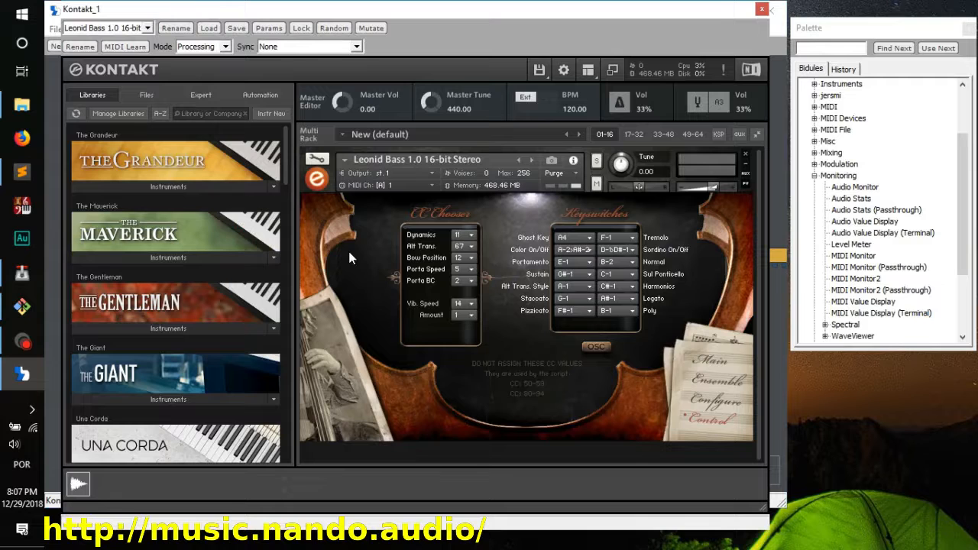
{"action": "left_click", "coordinate": [731, 400]}
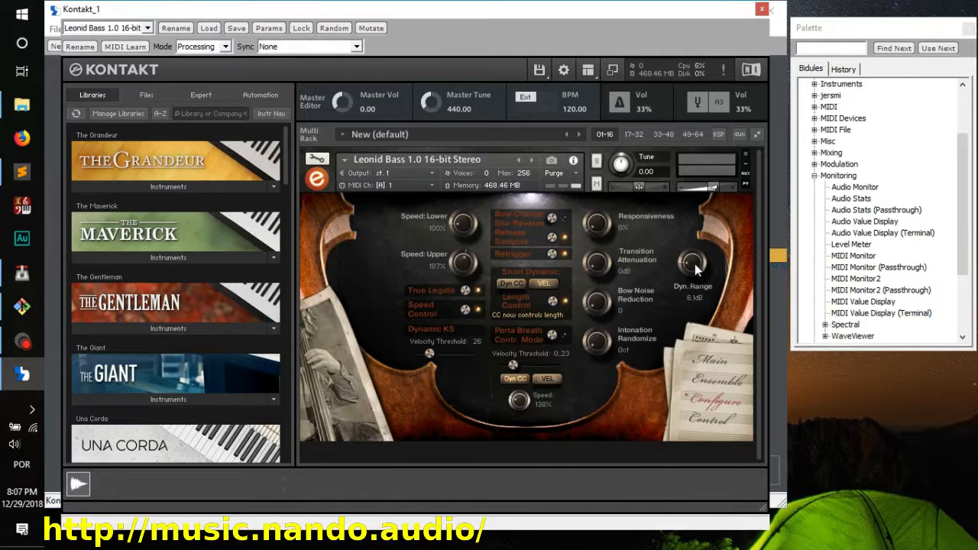
{"action": "left_click_drag", "start_coordinate": [696, 268], "coordinate": [696, 256]}
{"action": "left_click", "coordinate": [761, 10]}
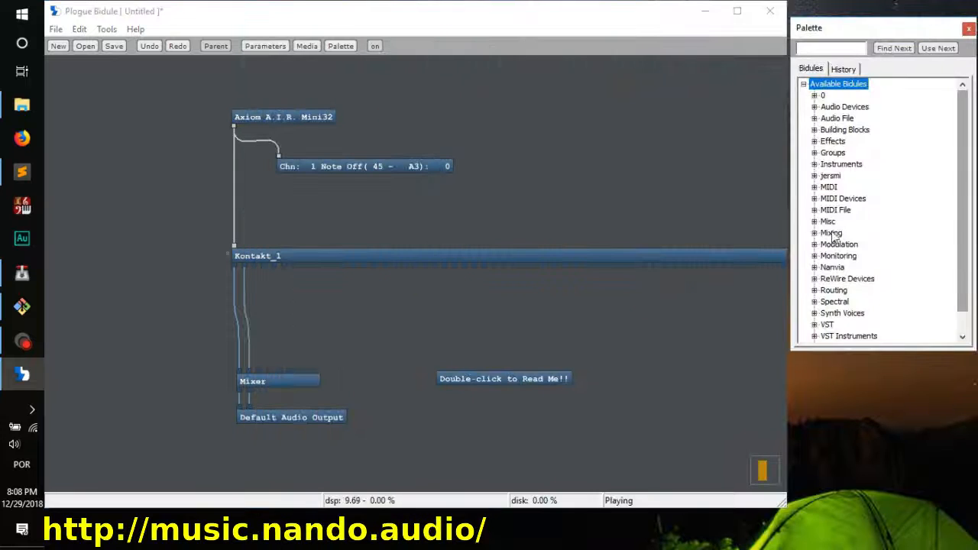
Step: Add a CC Filter from the MIDI filters between the MIDI Value Display and Kontakt
{"action": "left_click", "coordinate": [814, 187]}
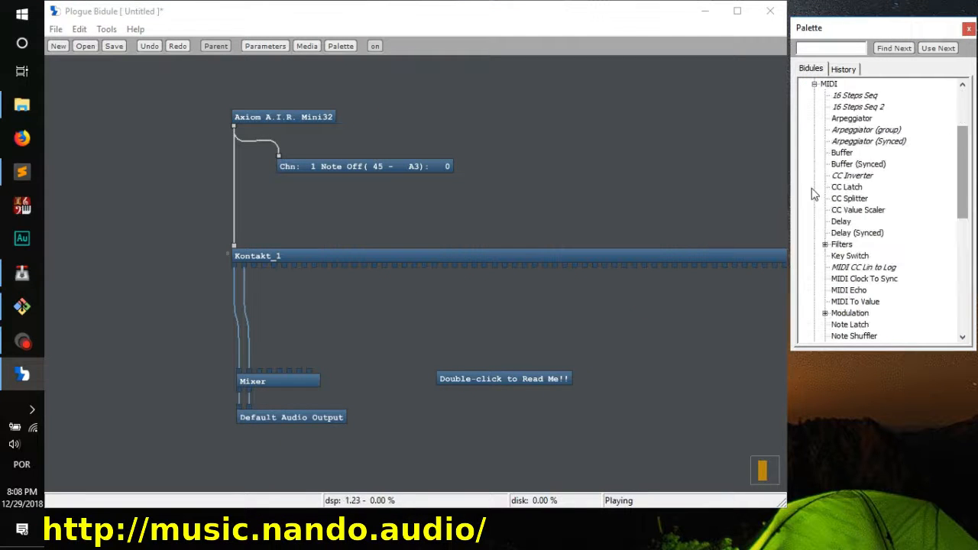
{"action": "left_click", "coordinate": [825, 244]}
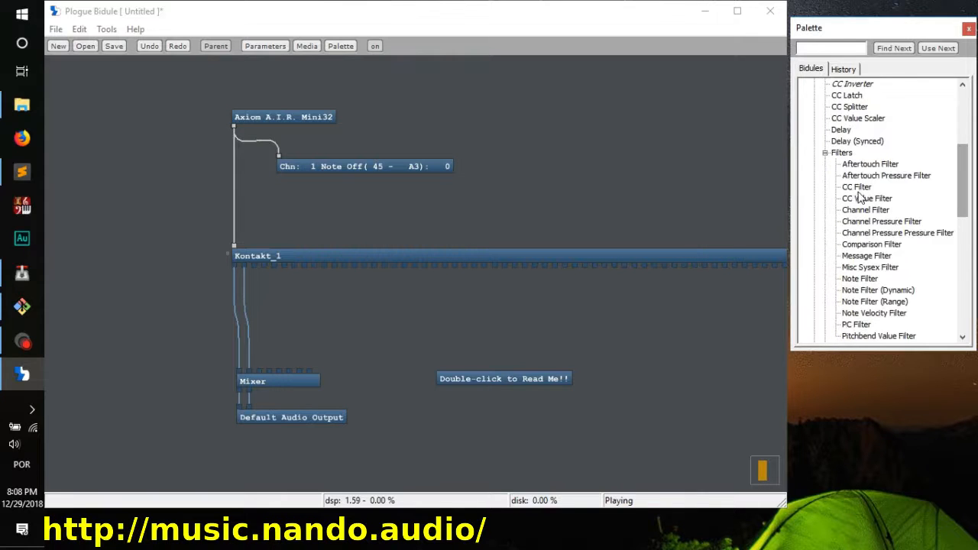
{"action": "left_click_drag", "start_coordinate": [862, 193], "coordinate": [289, 201]}
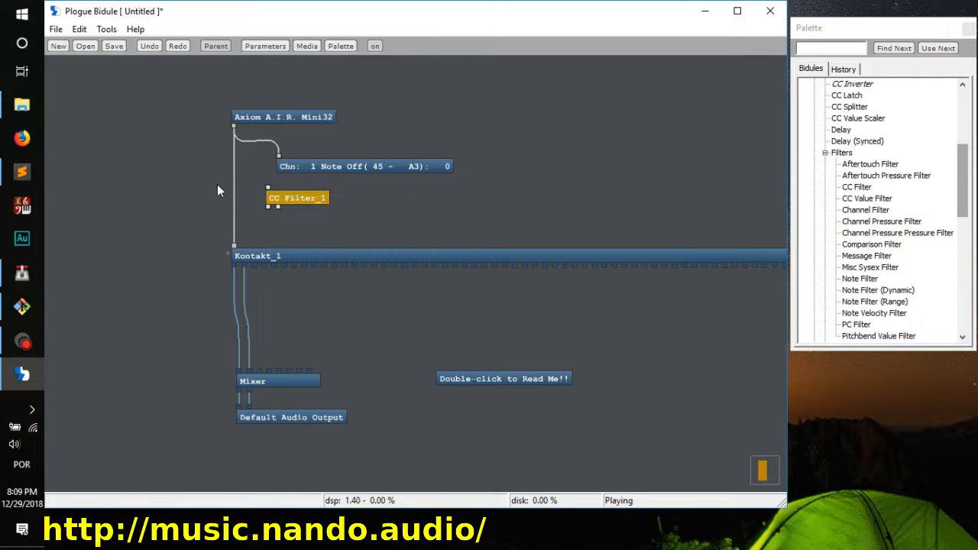
{"action": "left_click_drag", "start_coordinate": [212, 172], "coordinate": [258, 196]}
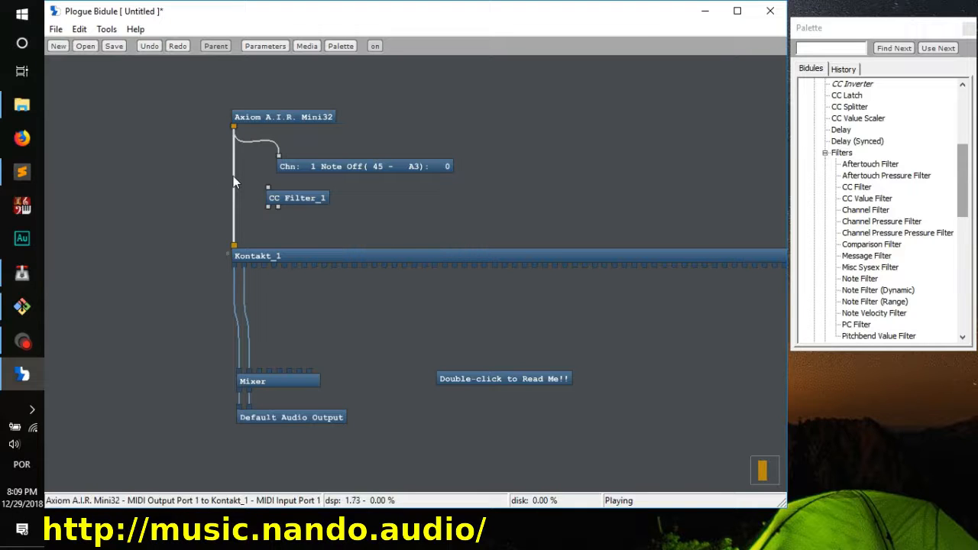
{"action": "key", "text": "Delete"}
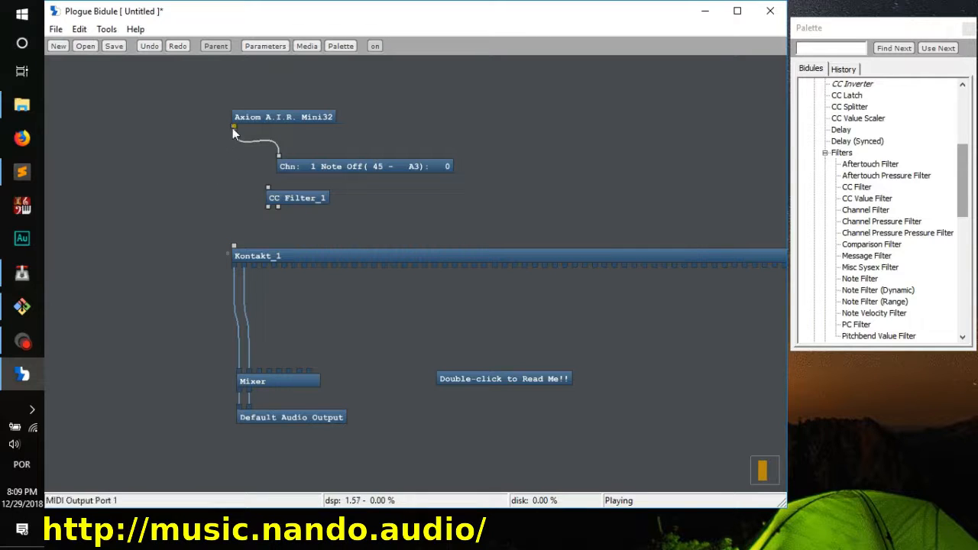
{"action": "left_click_drag", "start_coordinate": [233, 127], "coordinate": [234, 247]}
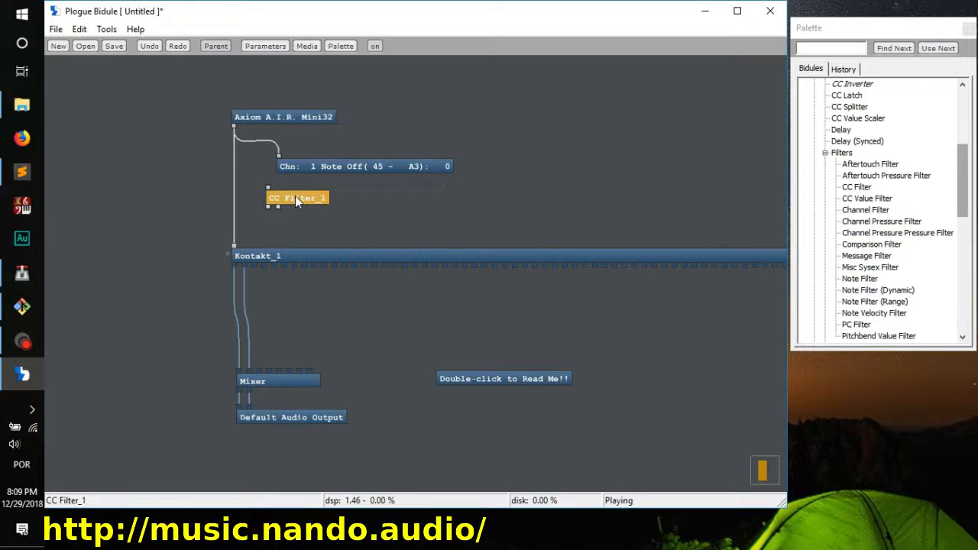
Step: Insert the CC Filter into the keyboard-to-Kontakt cable and enable only CC# 11 : Expression Controller in its settings
{"action": "left_click_drag", "start_coordinate": [295, 197], "coordinate": [261, 201]}
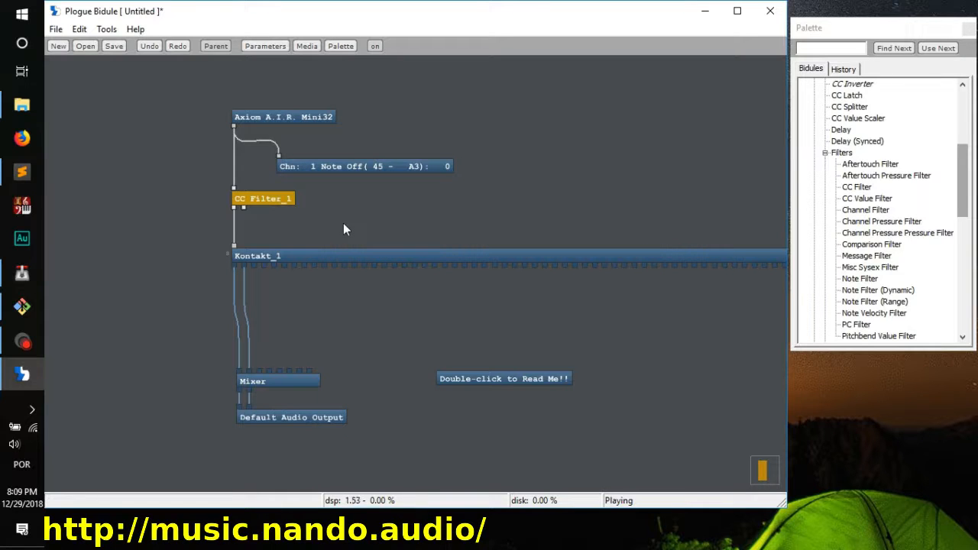
{"action": "double_click", "coordinate": [282, 197]}
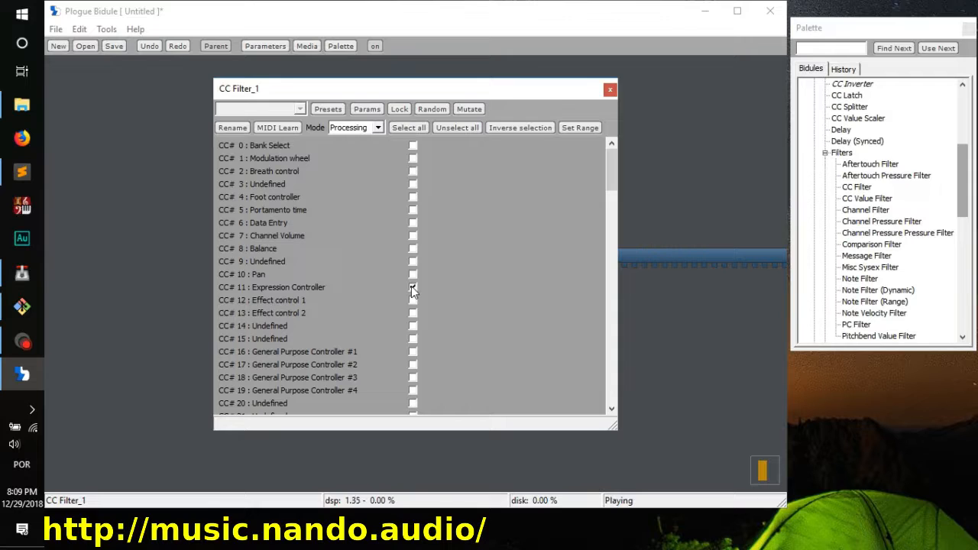
{"action": "left_click", "coordinate": [412, 289]}
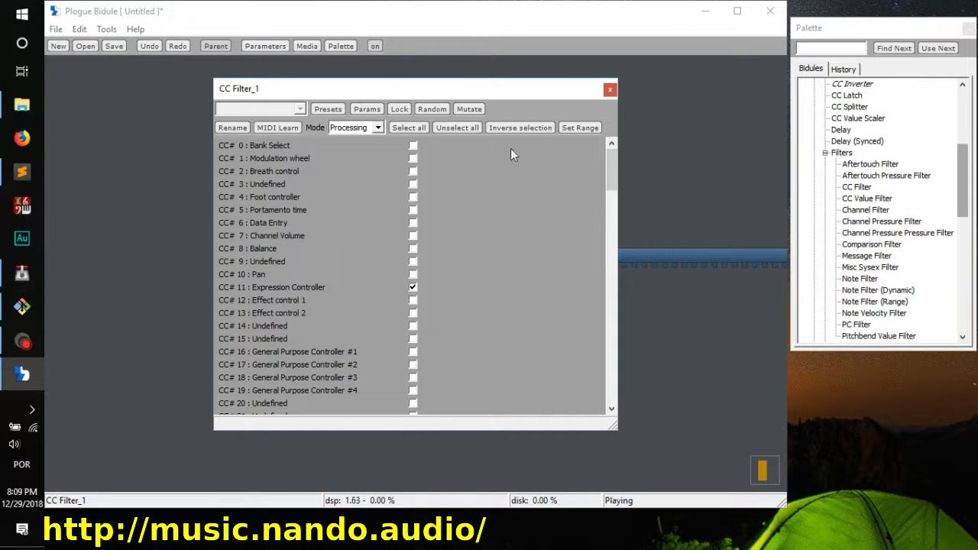
{"action": "left_click", "coordinate": [609, 89]}
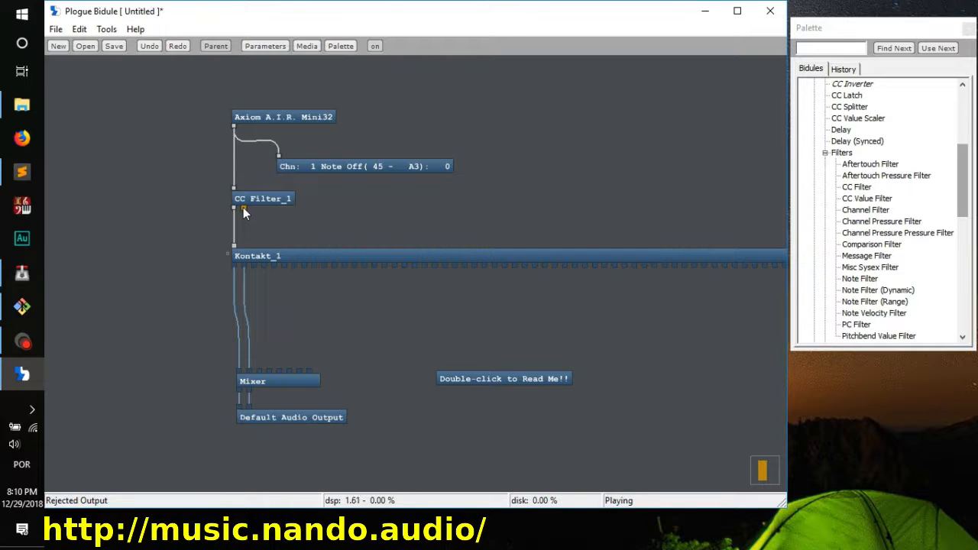
Step: Review the CC Filter's controller list and connect the filter's Rejected Output to Kontakt's MIDI input
{"action": "left_click", "coordinate": [272, 198]}
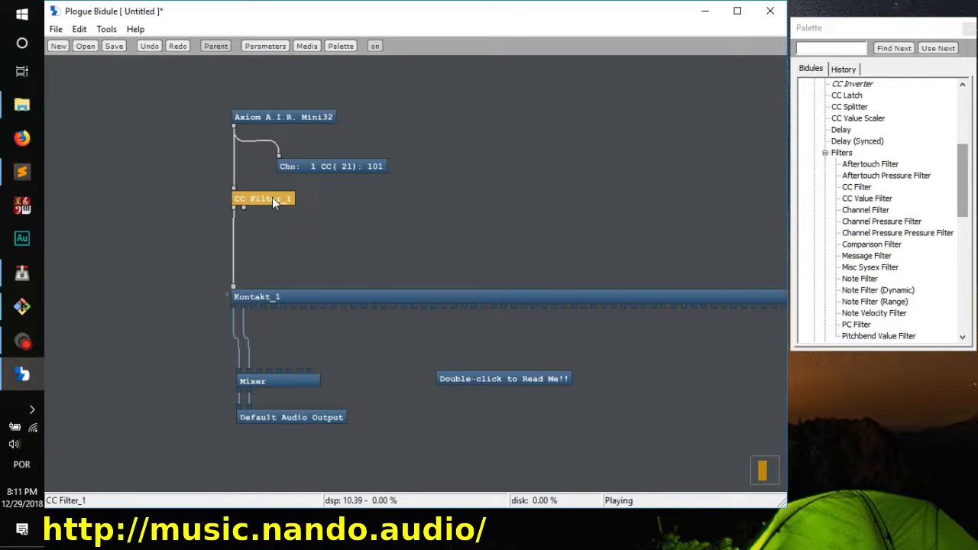
{"action": "double_click", "coordinate": [272, 198]}
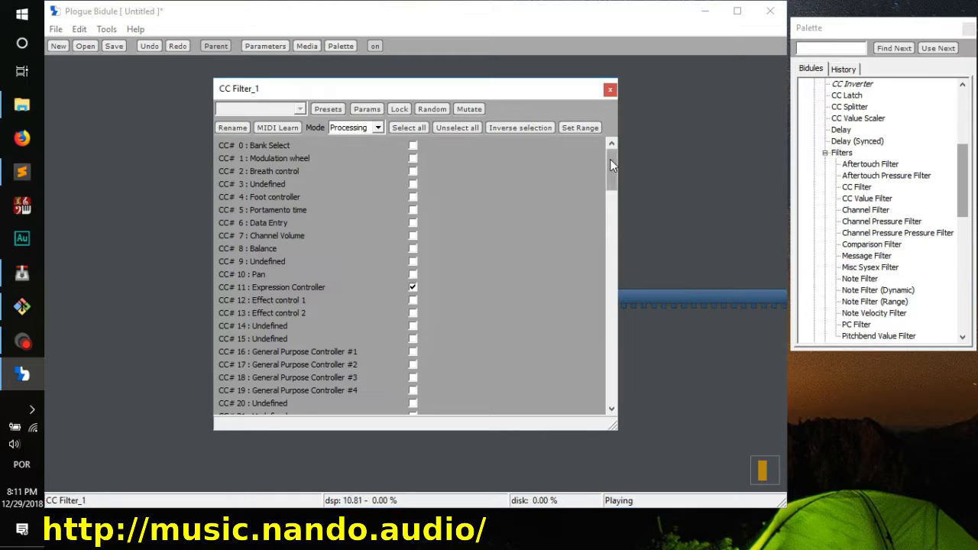
{"action": "left_click_drag", "start_coordinate": [612, 153], "coordinate": [608, 372]}
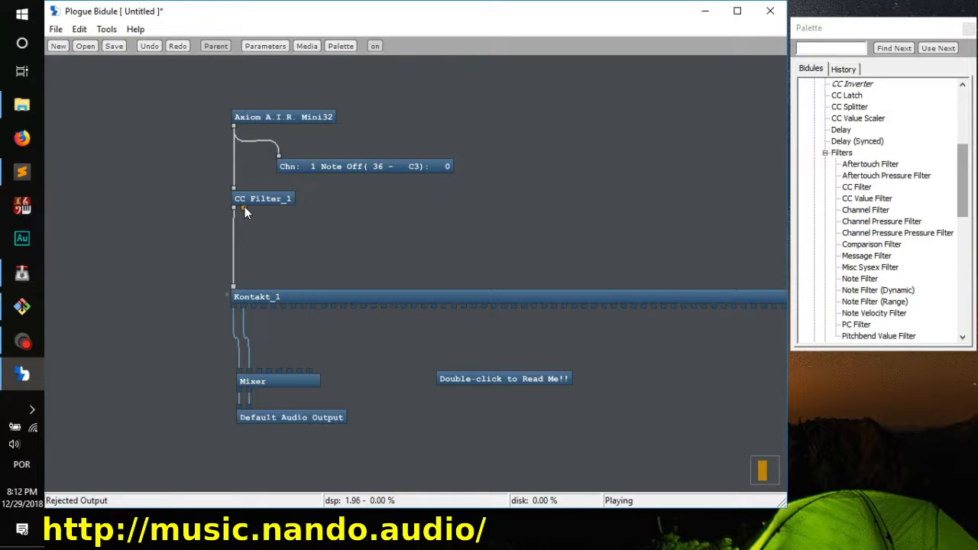
{"action": "left_click_drag", "start_coordinate": [245, 208], "coordinate": [234, 287]}
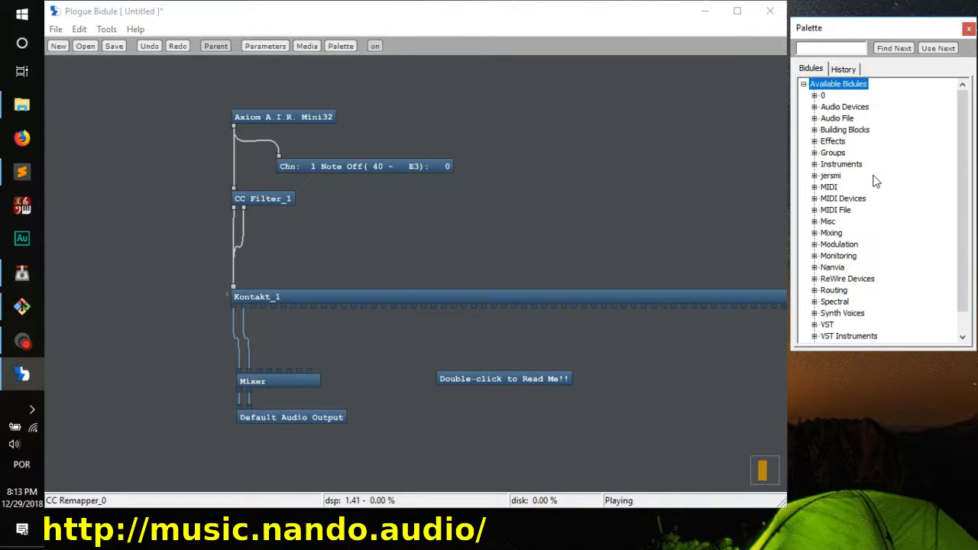
Step: Add a CC Remapper from the MIDI remappers and insert it between the CC Filter's first output and Kontakt
{"action": "left_click", "coordinate": [814, 187]}
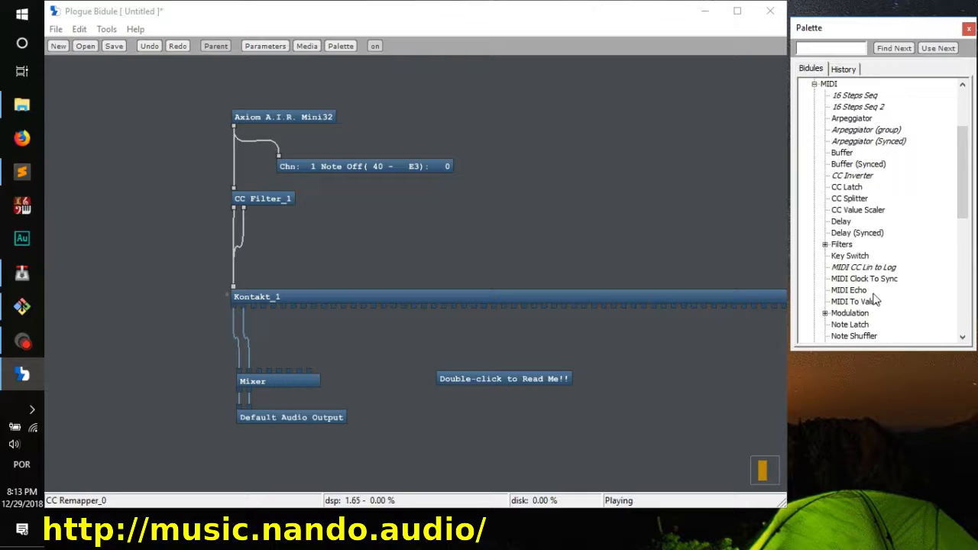
{"action": "scroll", "coordinate": [875, 296], "scroll_direction": "down", "scroll_amount": 3}
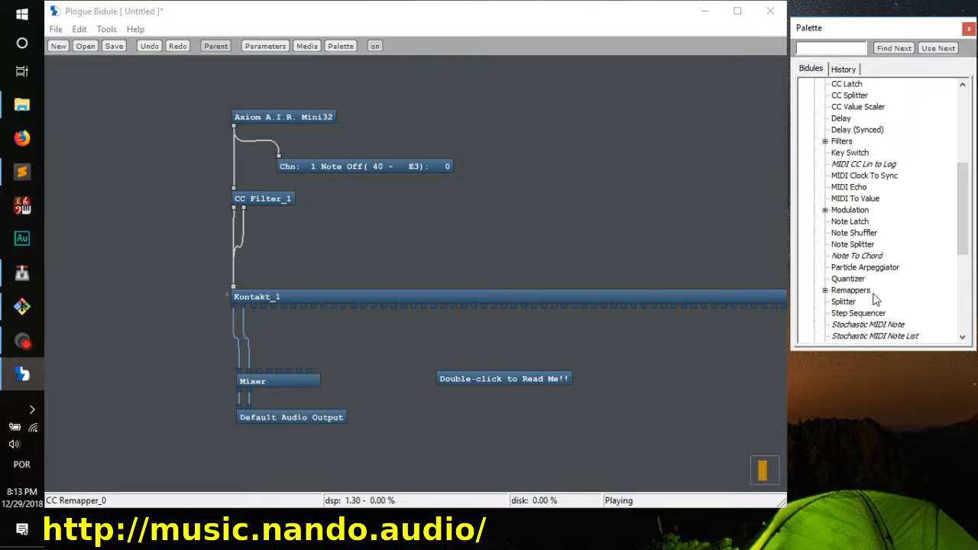
{"action": "left_click", "coordinate": [825, 290]}
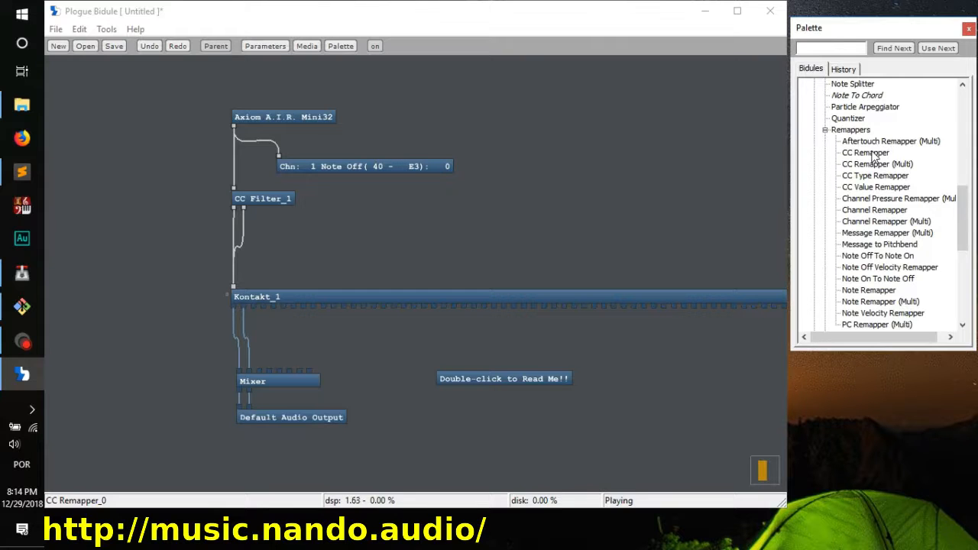
{"action": "left_click_drag", "start_coordinate": [875, 157], "coordinate": [309, 246]}
{"action": "left_click", "coordinate": [450, 225]}
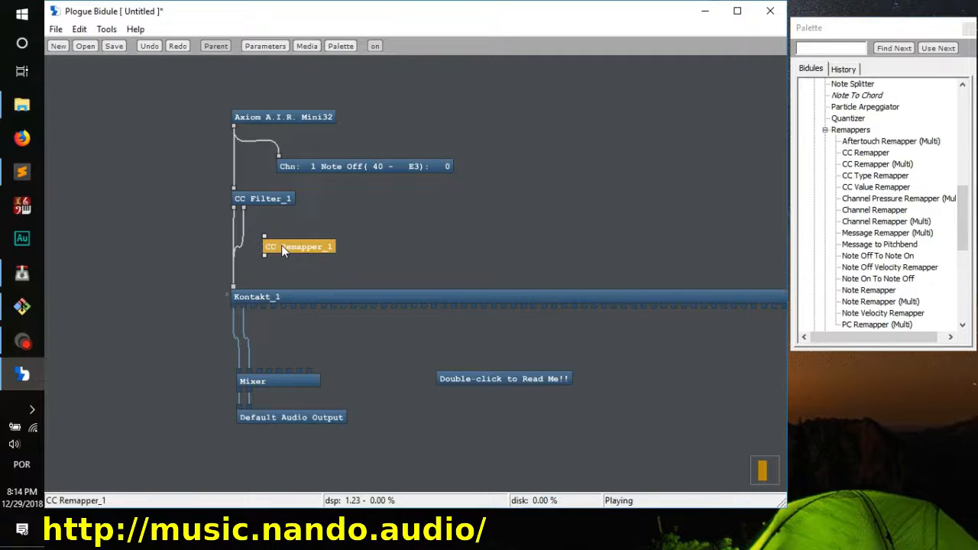
{"action": "left_click_drag", "start_coordinate": [281, 245], "coordinate": [174, 256]}
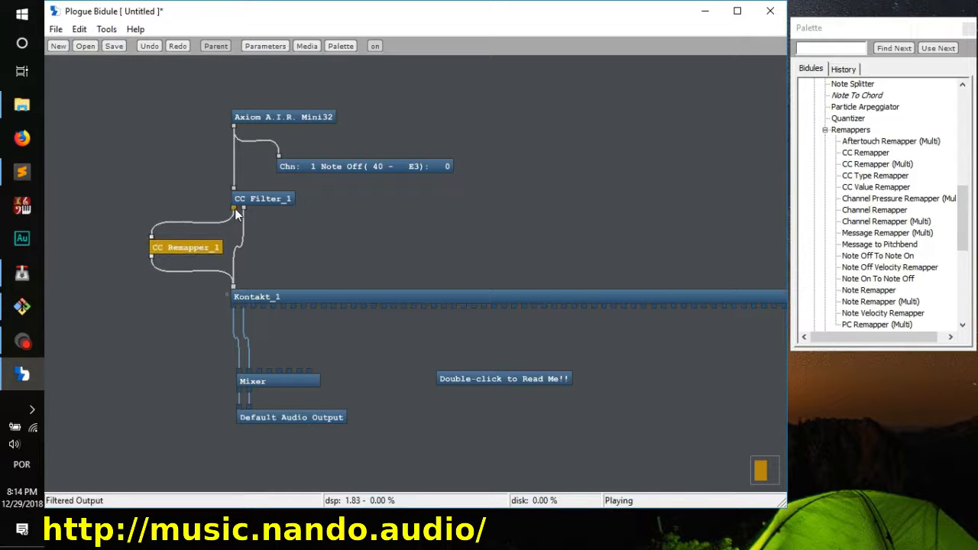
Step: Set the CC Remapper to remap to CC# 7 : Channel Volume and move the module further away from the CC Filter
{"action": "double_click", "coordinate": [183, 249]}
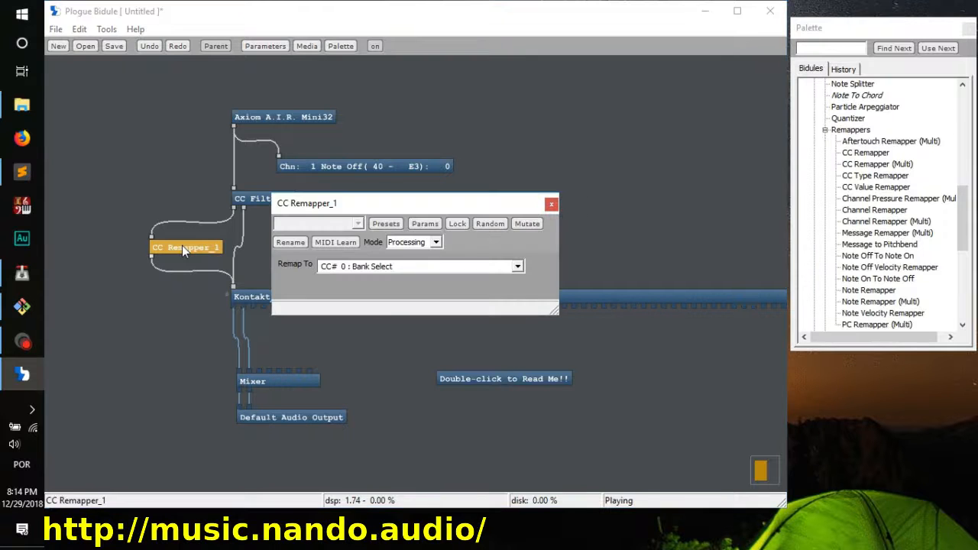
{"action": "left_click", "coordinate": [477, 266]}
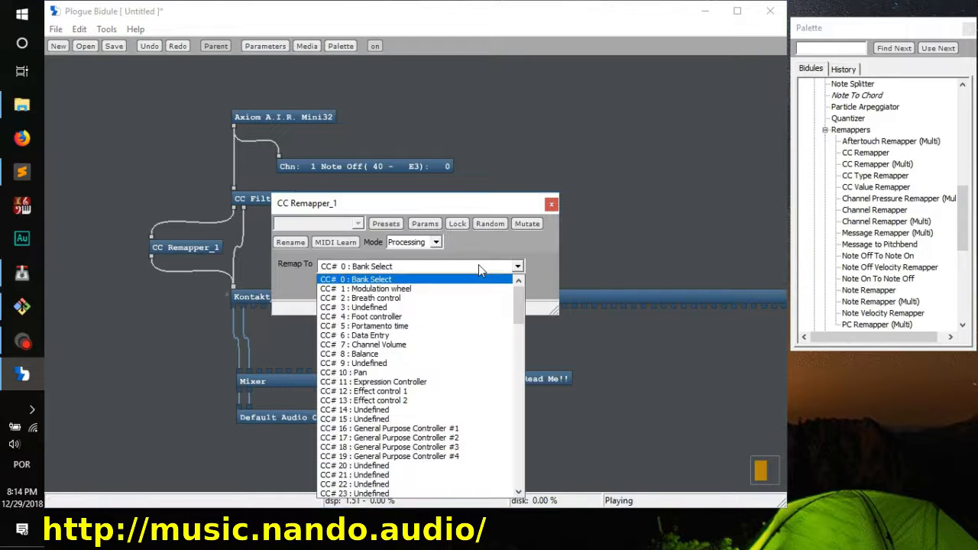
{"action": "left_click", "coordinate": [418, 344]}
{"action": "left_click", "coordinate": [549, 203]}
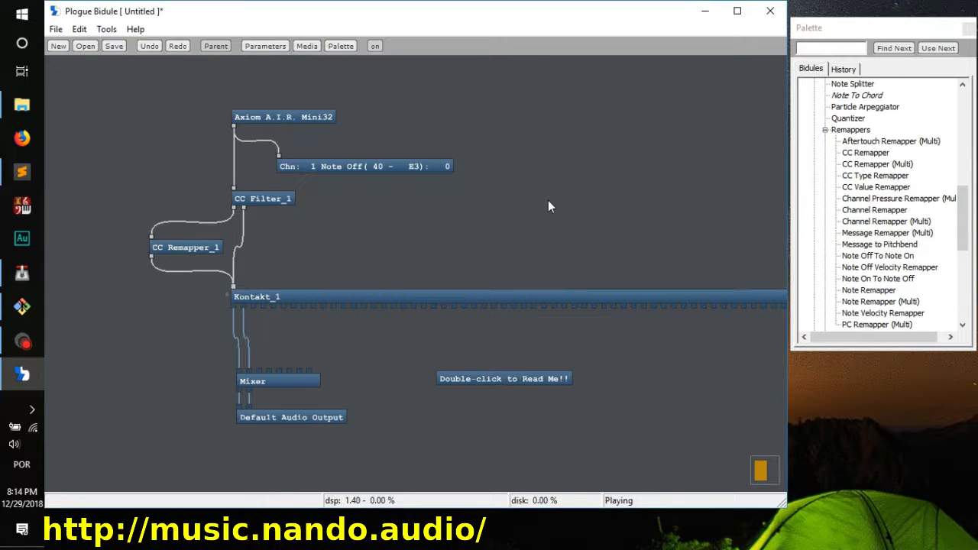
{"action": "left_click_drag", "start_coordinate": [198, 247], "coordinate": [156, 254]}
Step: Open Kontakt to check how the Leonid Bass responds to the remapped controller, and close its window
{"action": "left_click", "coordinate": [355, 297]}
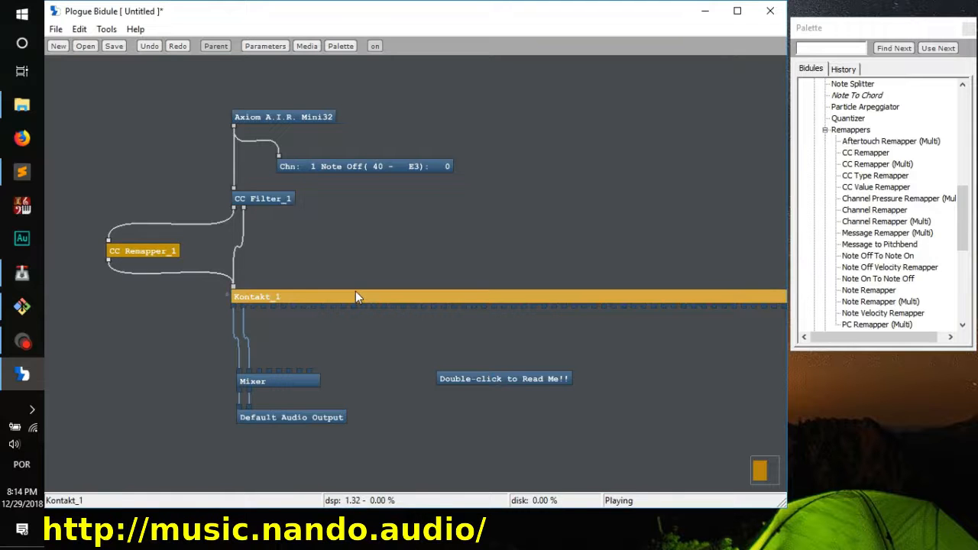
{"action": "double_click", "coordinate": [356, 296]}
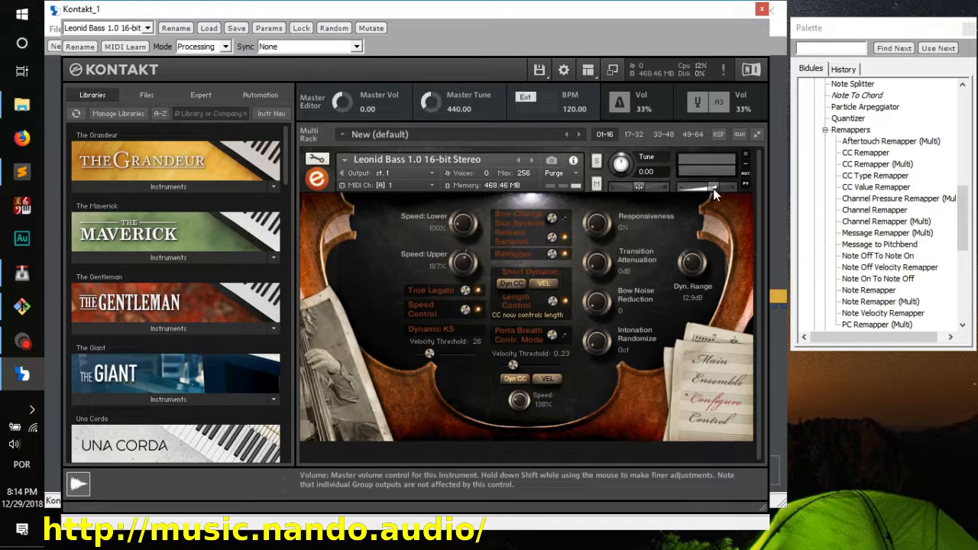
{"action": "left_click", "coordinate": [761, 10]}
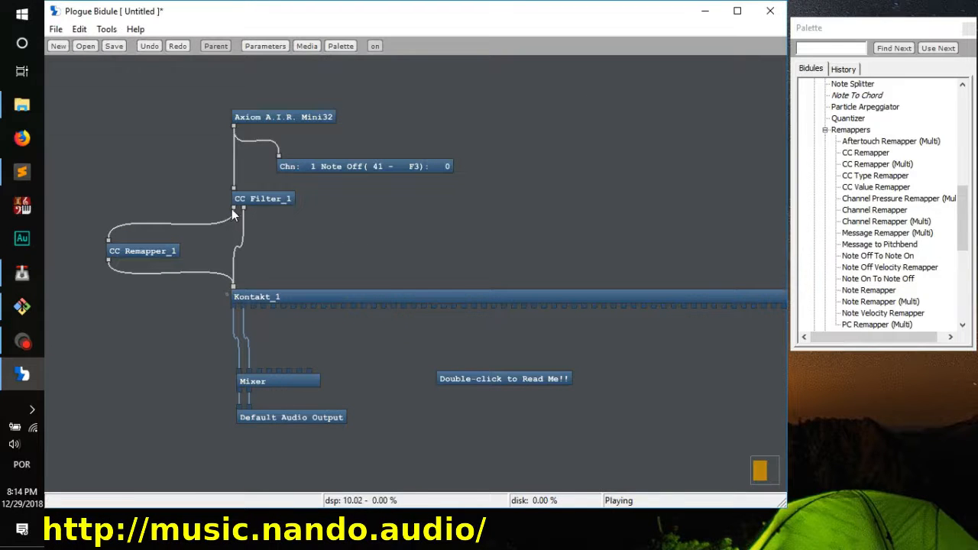
Step: Connect the CC Filter's first output directly to Kontakt in parallel with the CC Remapper, and open the Kontakt window
{"action": "left_click_drag", "start_coordinate": [235, 214], "coordinate": [235, 293]}
{"action": "left_click", "coordinate": [120, 254]}
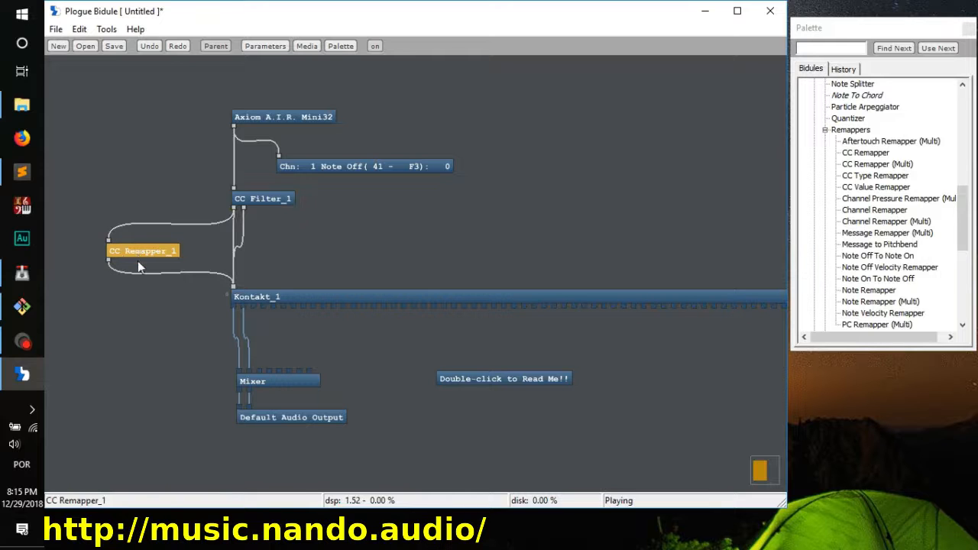
{"action": "left_click", "coordinate": [191, 274]}
{"action": "left_click", "coordinate": [263, 296]}
{"action": "double_click", "coordinate": [263, 296]}
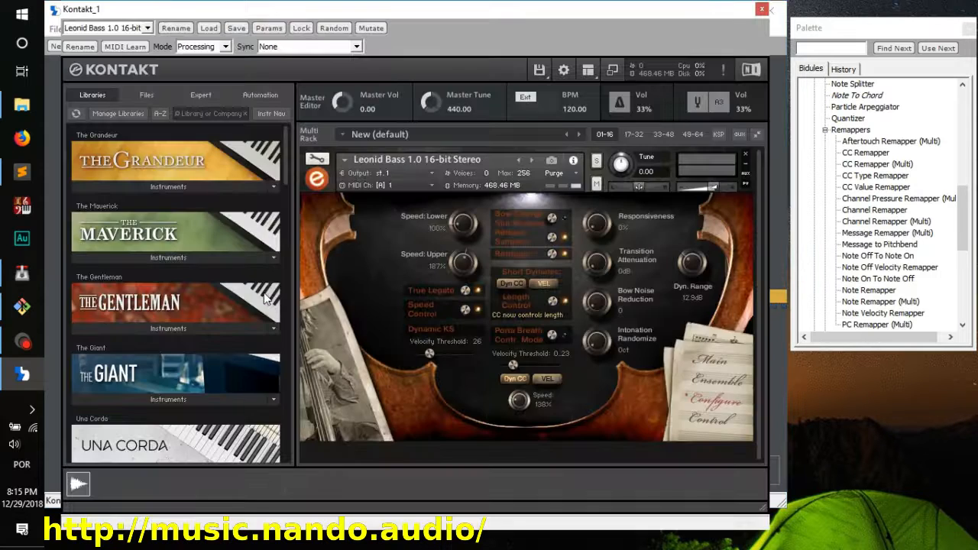
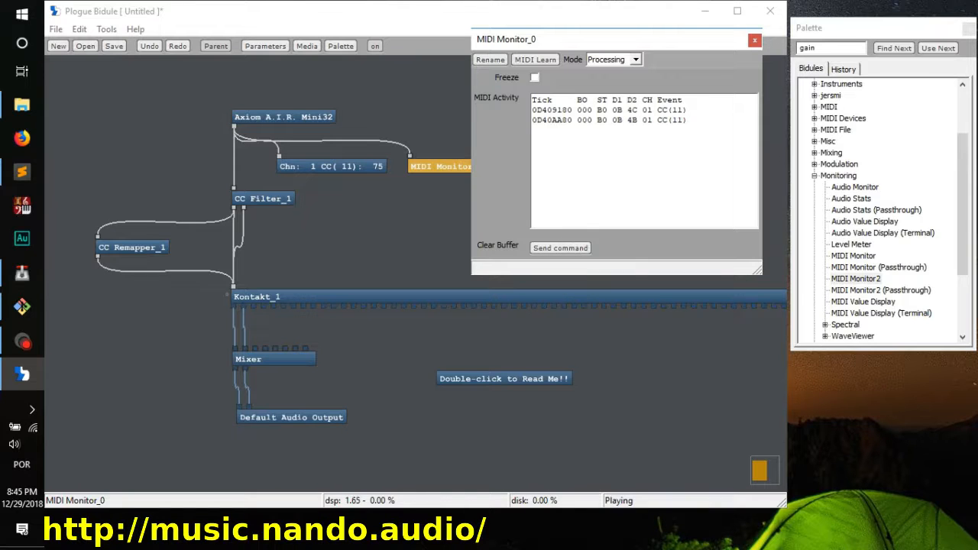
Step: Disconnect the MIDI Monitor from the Axiom A.I.R. Mini32, place it below the CC Remapper wired to that module's output, and clear its buffer
{"action": "mouse_move", "coordinate": [628, 110]}
{"action": "left_mouse_down"}
{"action": "mouse_move", "coordinate": [637, 110]}
{"action": "mouse_move", "coordinate": [628, 120]}
{"action": "left_mouse_up"}
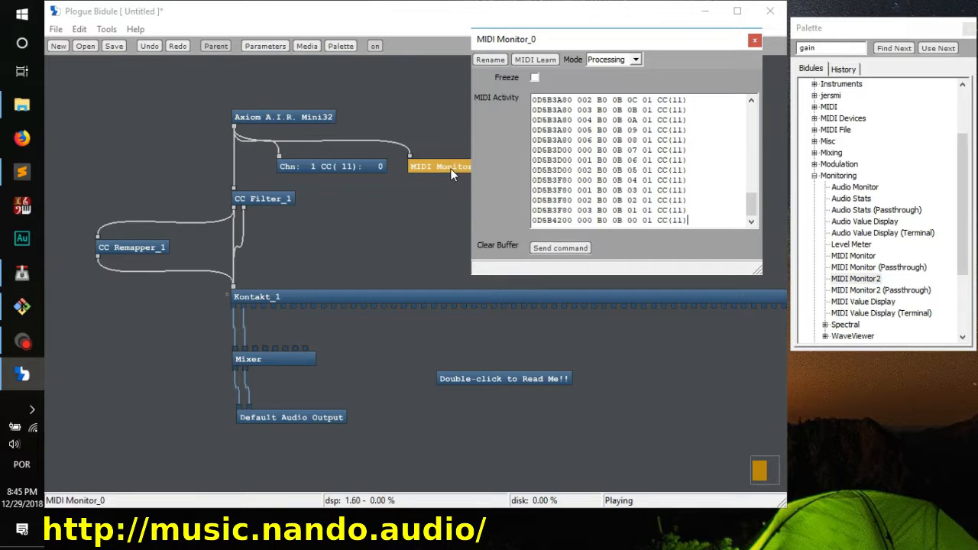
{"action": "left_click_drag", "start_coordinate": [345, 128], "coordinate": [377, 149]}
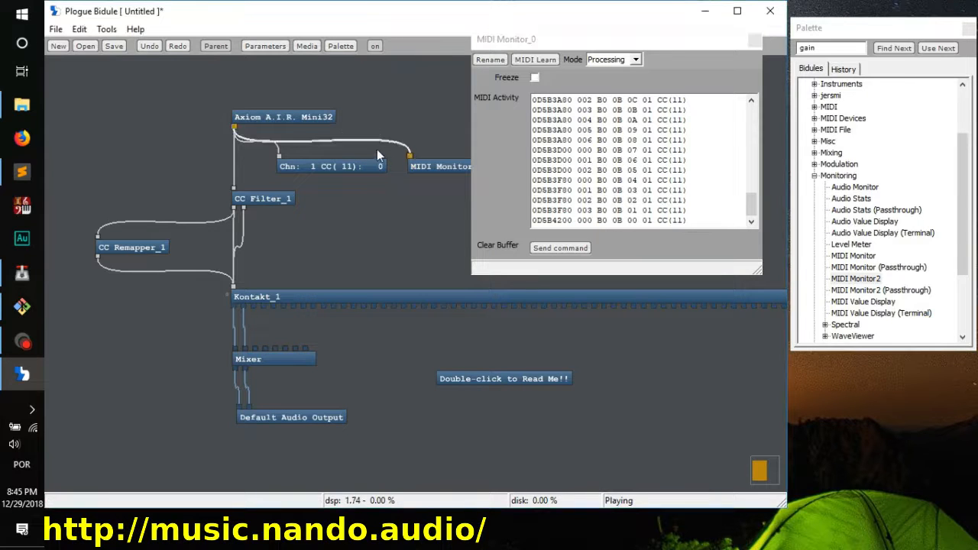
{"action": "key", "text": "Delete"}
{"action": "left_click_drag", "start_coordinate": [439, 167], "coordinate": [130, 303]}
{"action": "left_click_drag", "start_coordinate": [98, 258], "coordinate": [151, 304]}
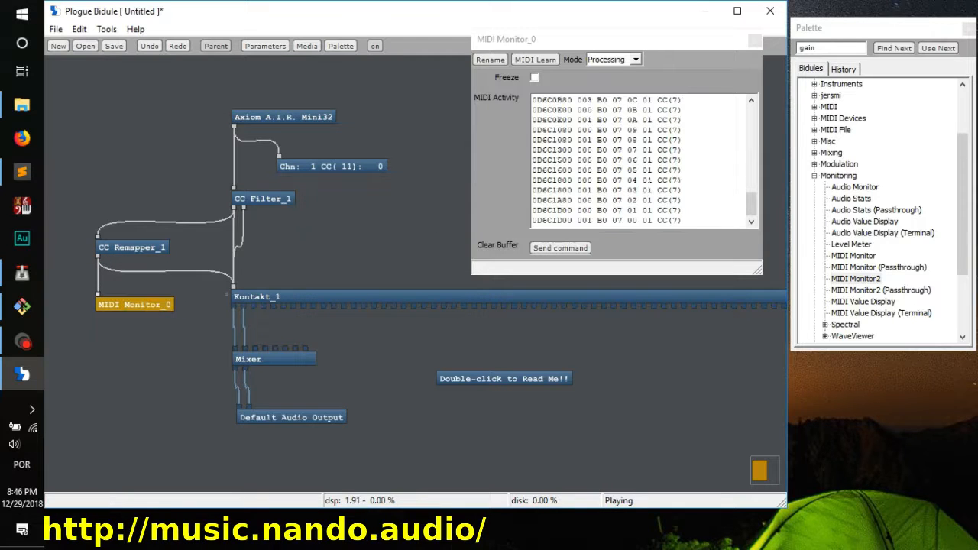
{"action": "left_click", "coordinate": [560, 248]}
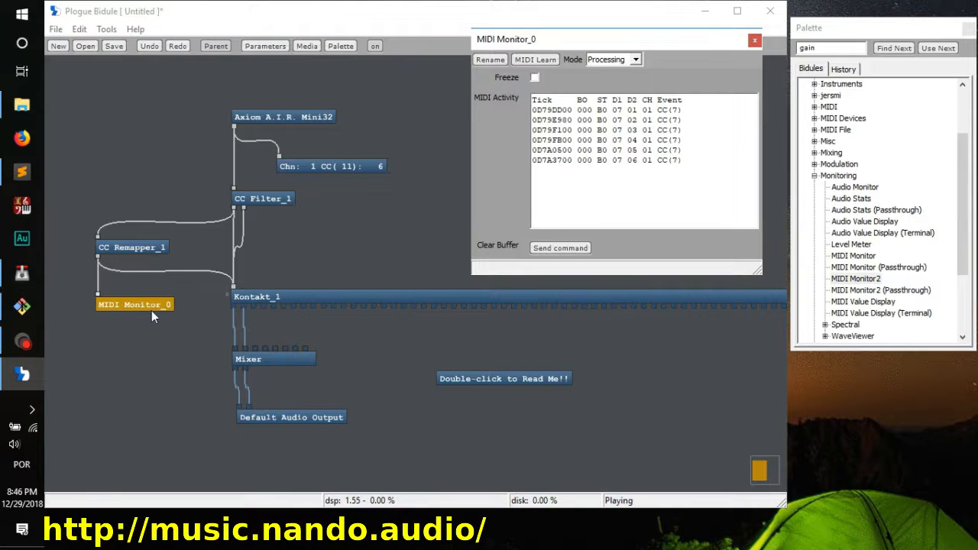
Step: Connect the CC Filter's first output to the MIDI Monitor in parallel with the CC Remapper, and close the monitor window after checking the events
{"action": "left_click", "coordinate": [234, 210]}
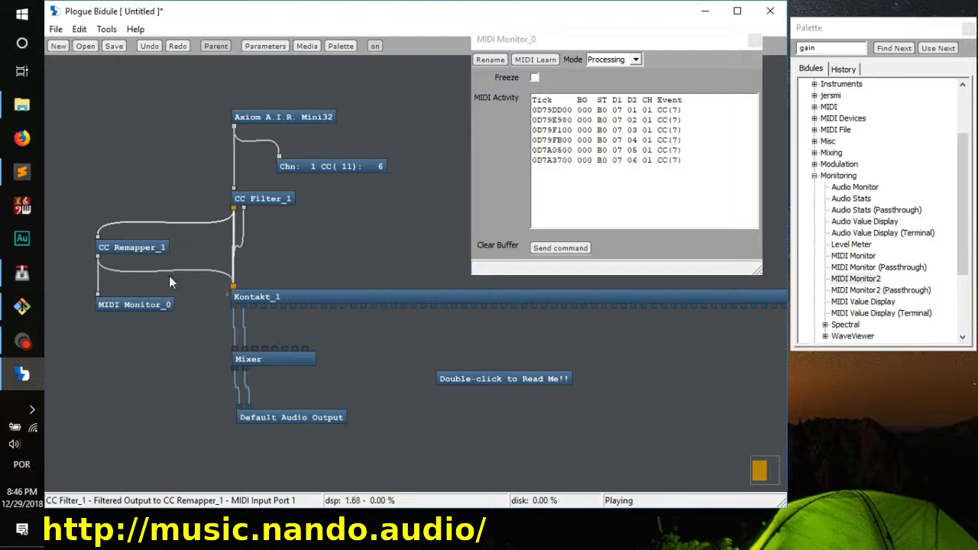
{"action": "left_click", "coordinate": [115, 339]}
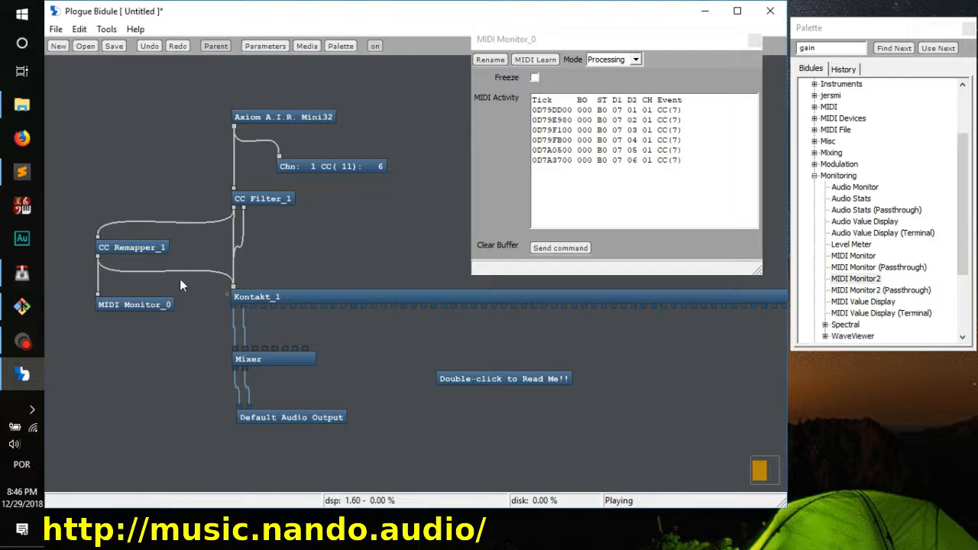
{"action": "left_click", "coordinate": [235, 214]}
{"action": "left_click_drag", "start_coordinate": [235, 207], "coordinate": [97, 299]}
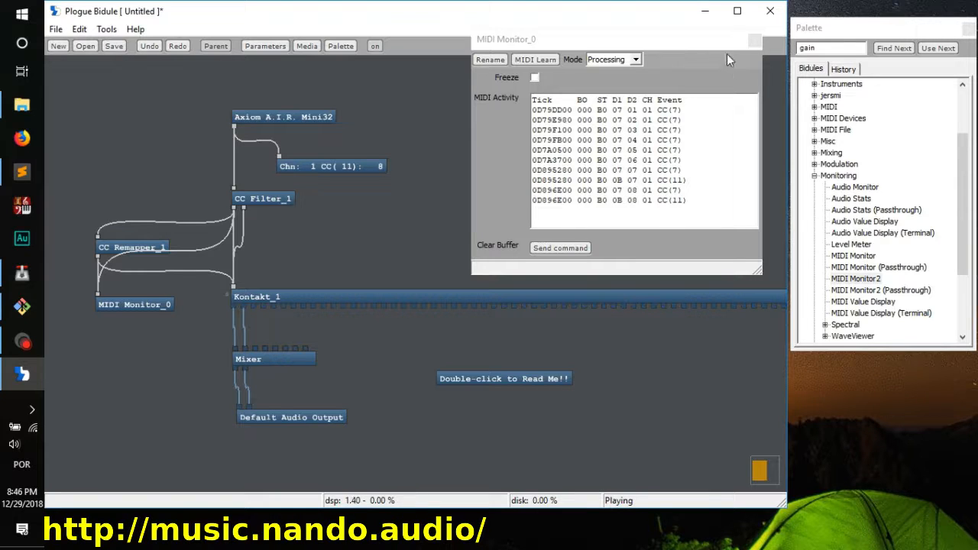
{"action": "left_click", "coordinate": [754, 40]}
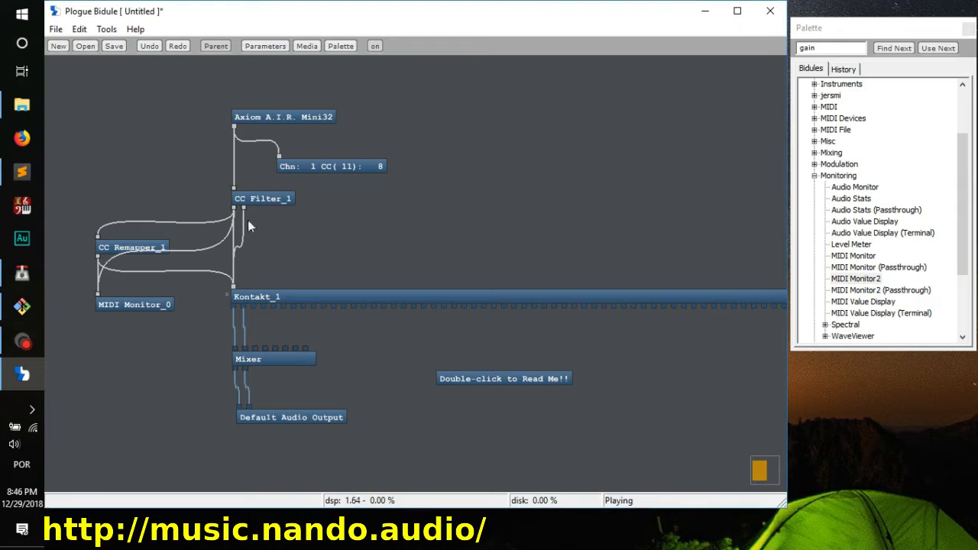
Step: Remove both cables feeding the MIDI Monitor and delete the CC Remapper from the patch
{"action": "left_click", "coordinate": [117, 303]}
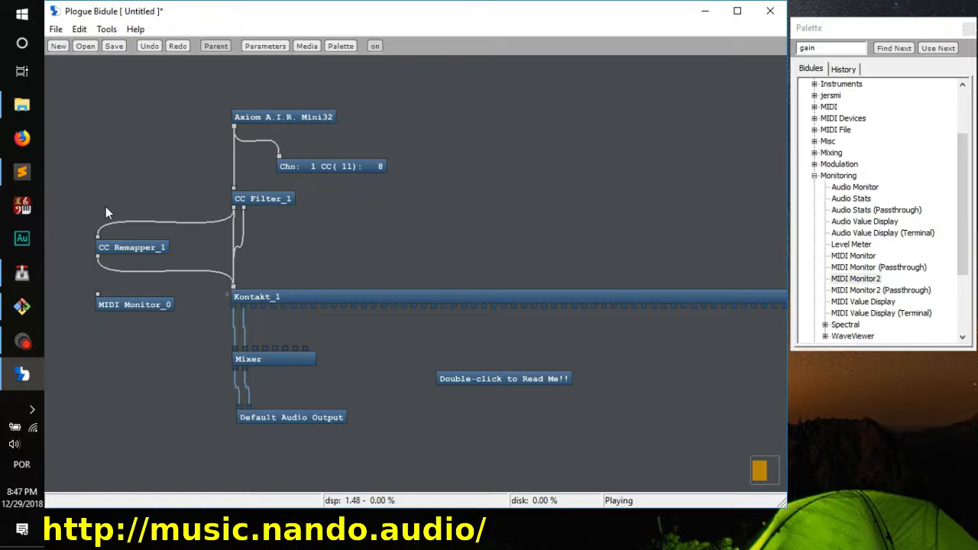
{"action": "left_click_drag", "start_coordinate": [77, 195], "coordinate": [187, 281]}
{"action": "key", "text": "Delete"}
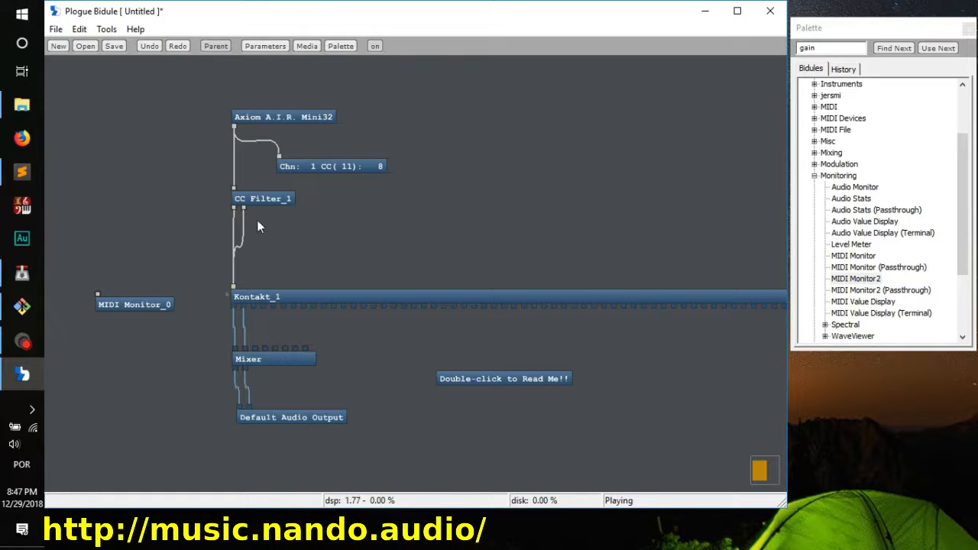
Step: Move the unconnected MIDI Monitor to the empty area above Kontakt and delete the Double-click to Read Me!! comment
{"action": "left_click", "coordinate": [263, 200]}
{"action": "left_click", "coordinate": [176, 250]}
{"action": "left_click", "coordinate": [115, 304]}
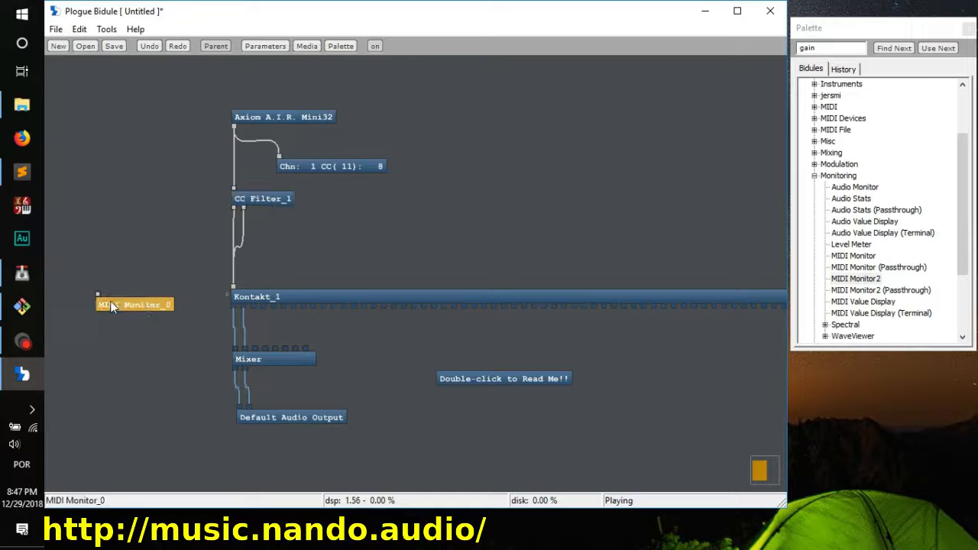
{"action": "left_click_drag", "start_coordinate": [116, 304], "coordinate": [496, 214]}
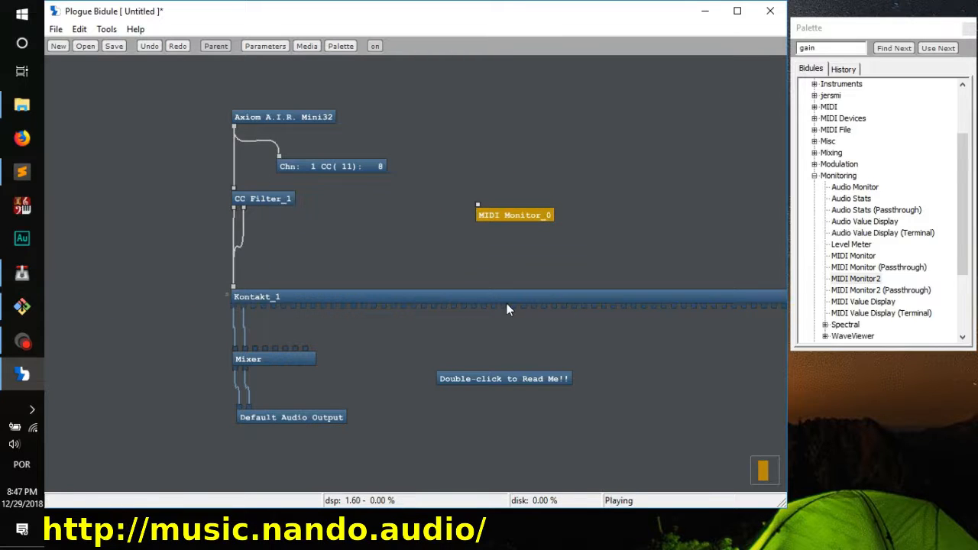
{"action": "left_click", "coordinate": [490, 378]}
{"action": "key", "text": "Delete"}
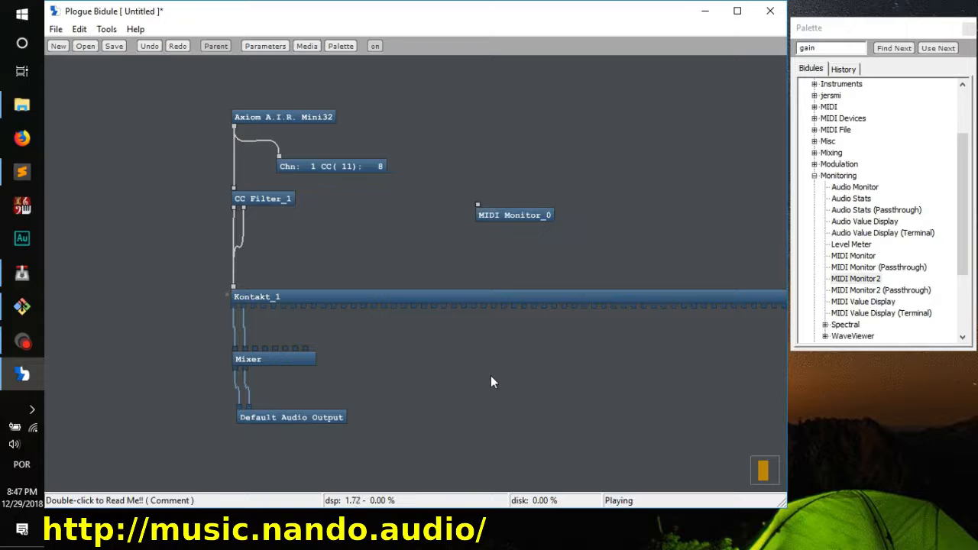
Step: Detach and delete the Mixer between Kontakt and the Default Audio Output, and align the output directly under Kontakt
{"action": "left_click", "coordinate": [281, 360]}
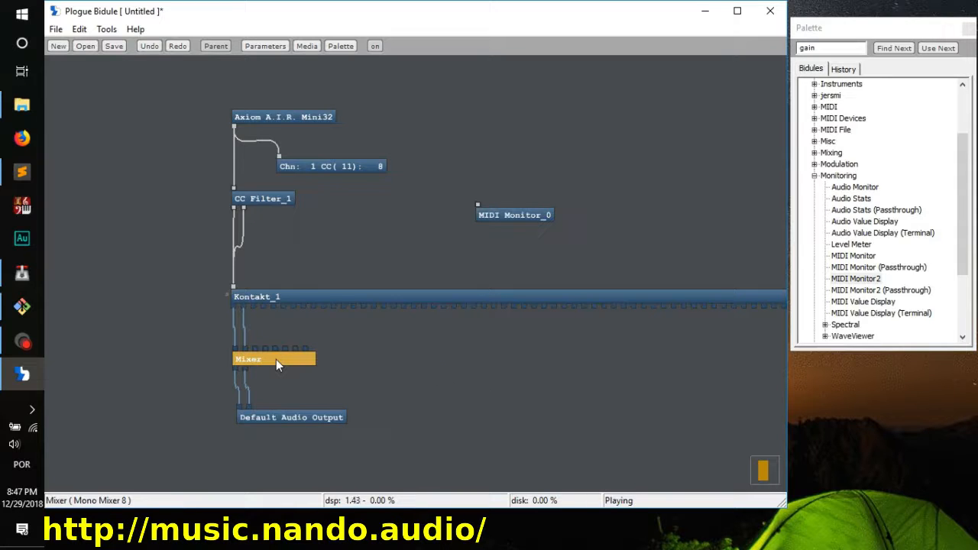
{"action": "left_click_drag", "start_coordinate": [276, 359], "coordinate": [365, 357]}
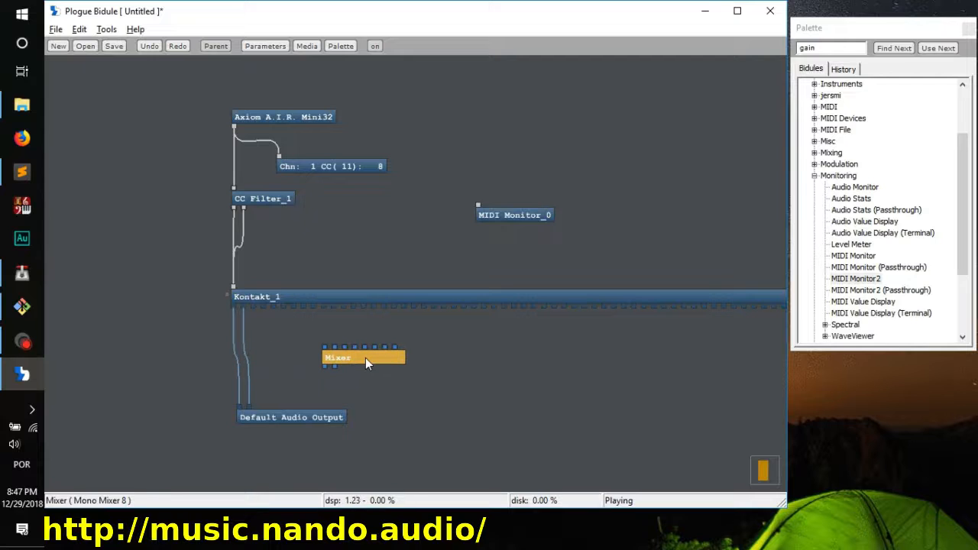
{"action": "key", "text": "Delete"}
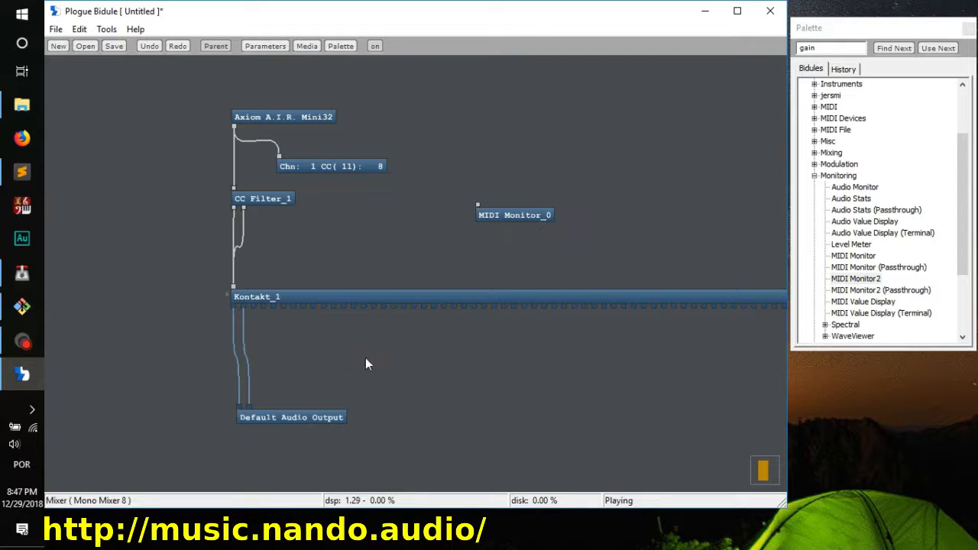
{"action": "left_click", "coordinate": [315, 417]}
{"action": "left_click_drag", "start_coordinate": [316, 417], "coordinate": [310, 420]}
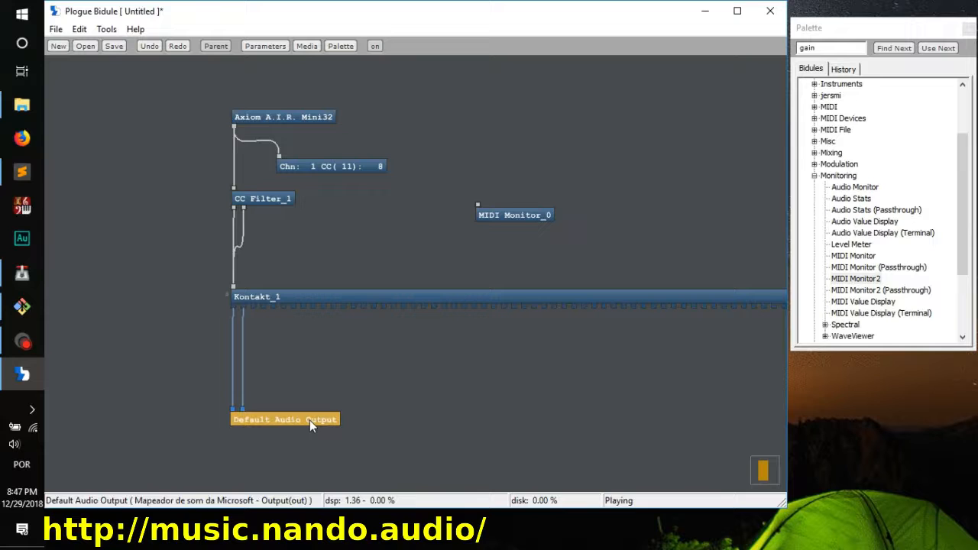
{"action": "left_click", "coordinate": [432, 370]}
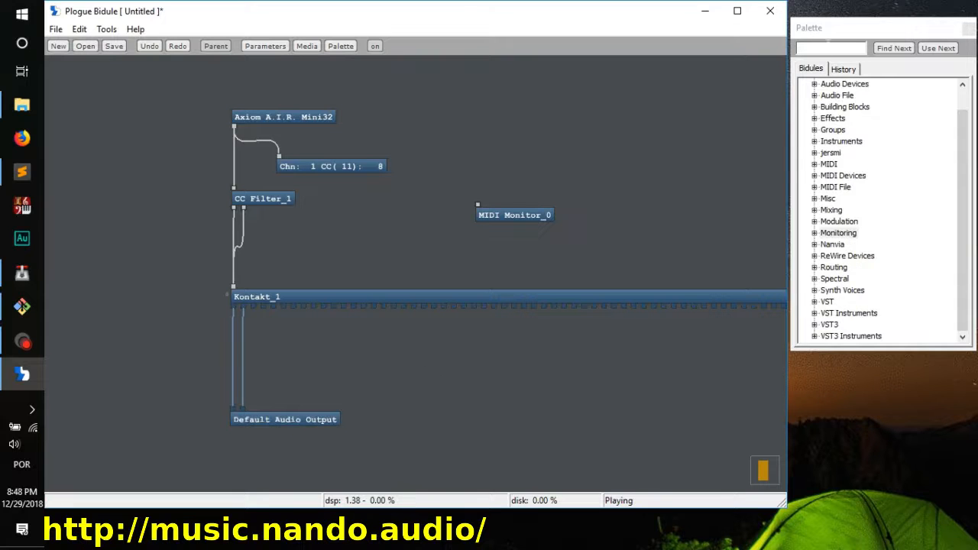
Step: Search the palette for gain and insert the Mixing group's Gain between Kontakt and the Default Audio Output
{"action": "left_click", "coordinate": [802, 48]}
{"action": "type", "text": "gain"}
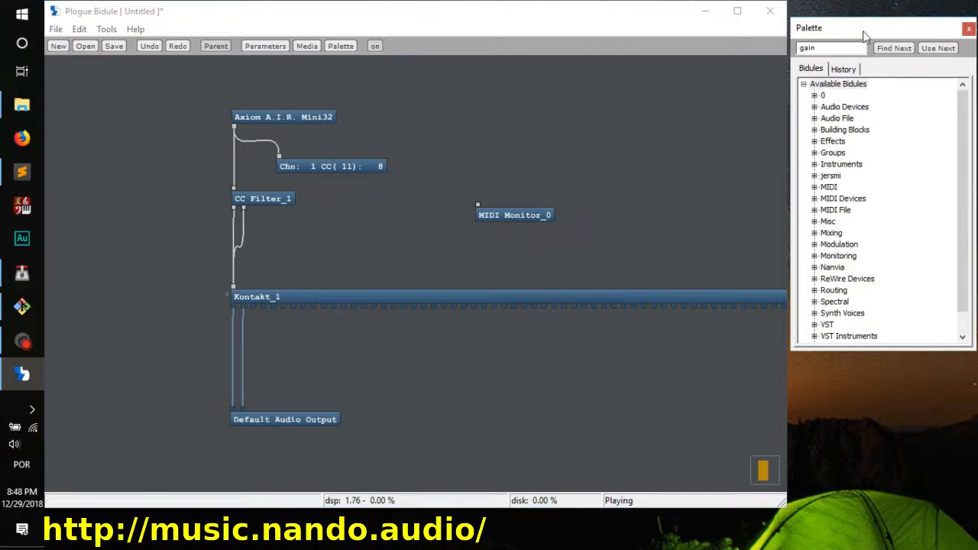
{"action": "left_click", "coordinate": [899, 46]}
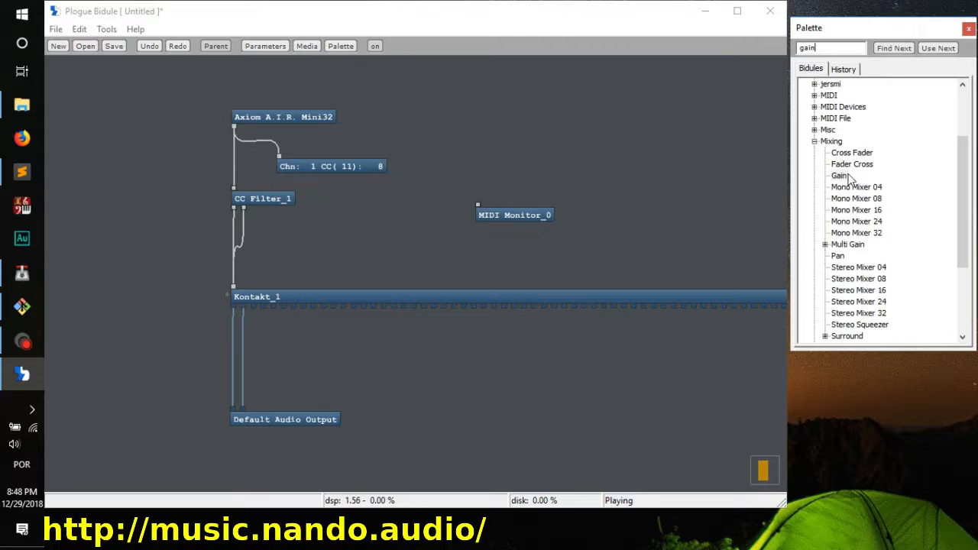
{"action": "left_click_drag", "start_coordinate": [839, 176], "coordinate": [258, 365]}
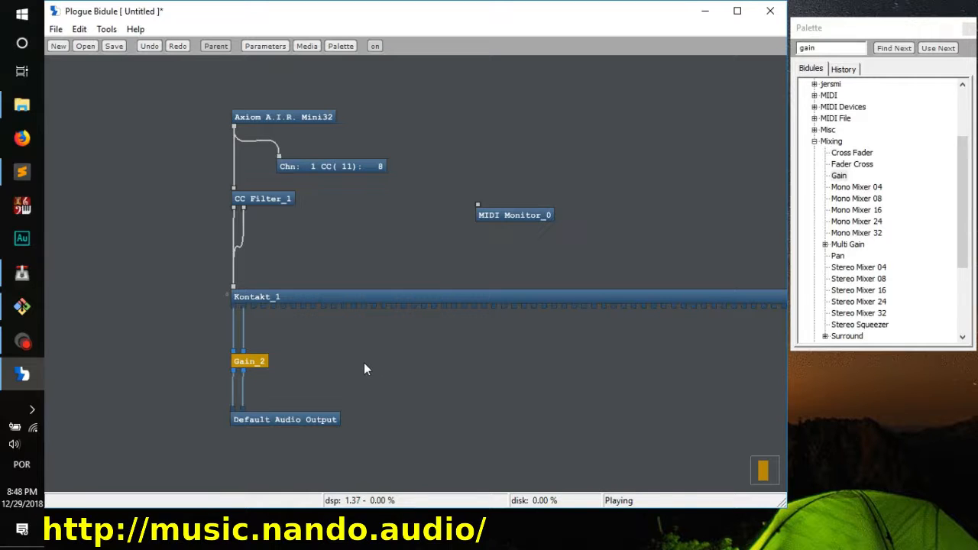
Step: Open the Gain module's settings and try out its Amplitude, lowering it to about -20 dB and raising it again
{"action": "double_click", "coordinate": [254, 362]}
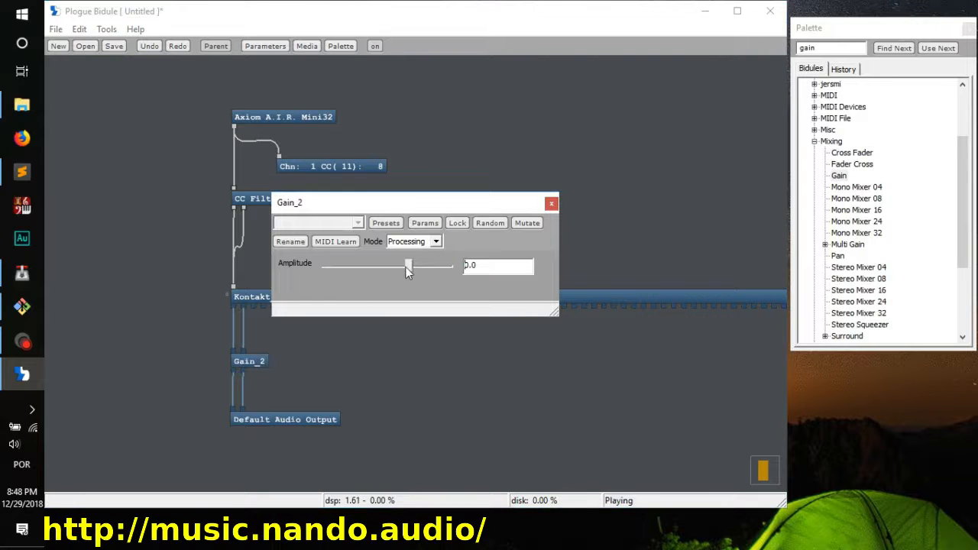
{"action": "left_click_drag", "start_coordinate": [408, 268], "coordinate": [366, 271]}
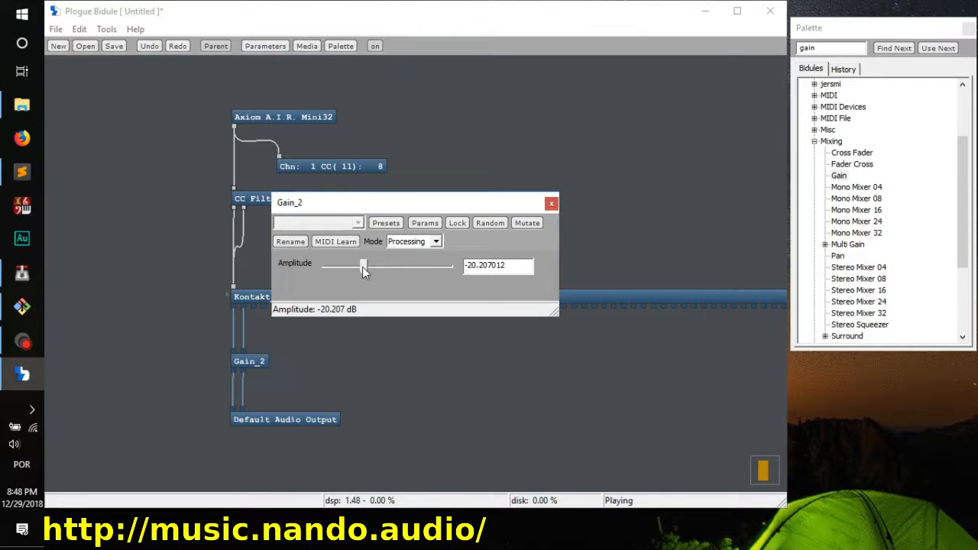
{"action": "left_click_drag", "start_coordinate": [364, 272], "coordinate": [389, 274]}
Step: Link the Axiom A.I.R. Mini32's CC_011 Expression Controller Channel 01 to the Gain module's Amplitude parameter, and close the Parameters window
{"action": "left_click", "coordinate": [269, 46]}
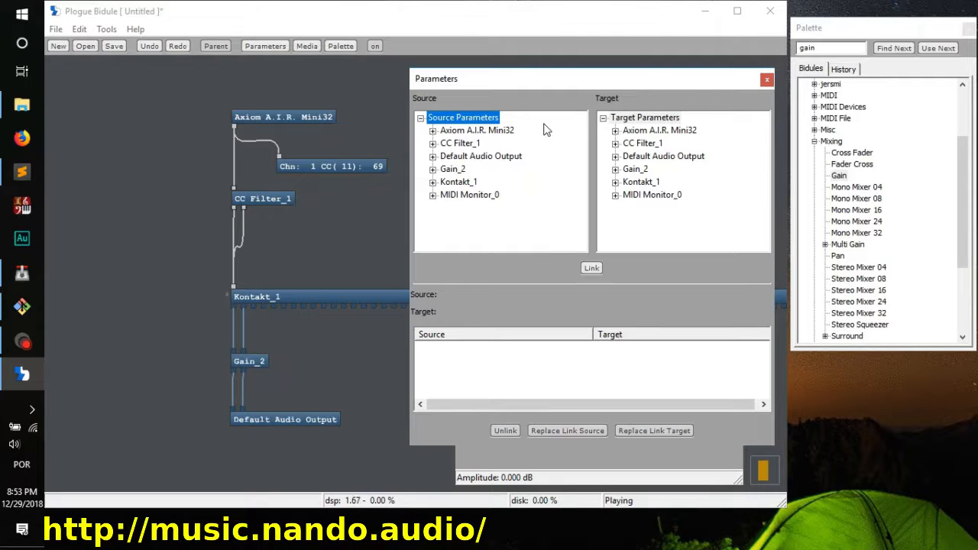
{"action": "left_click", "coordinate": [458, 132]}
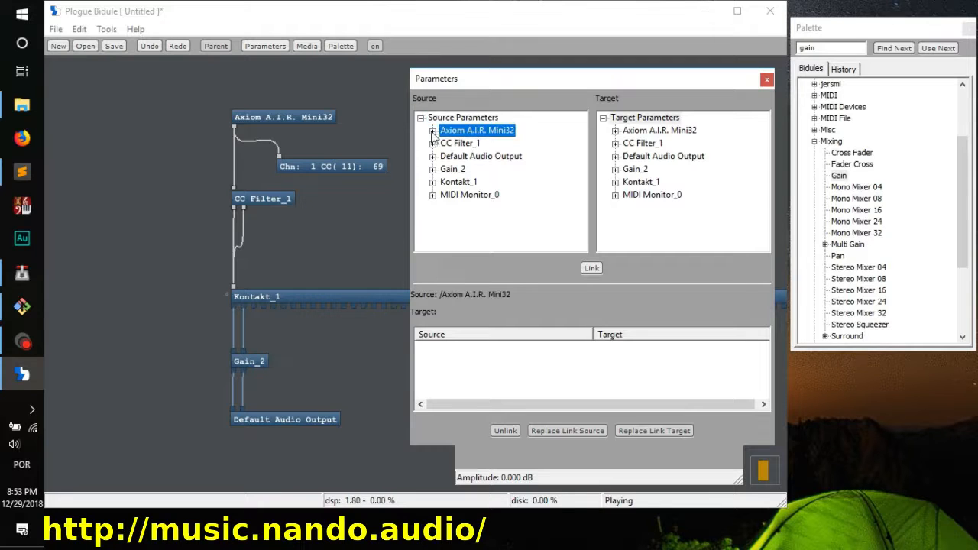
{"action": "left_click", "coordinate": [433, 132]}
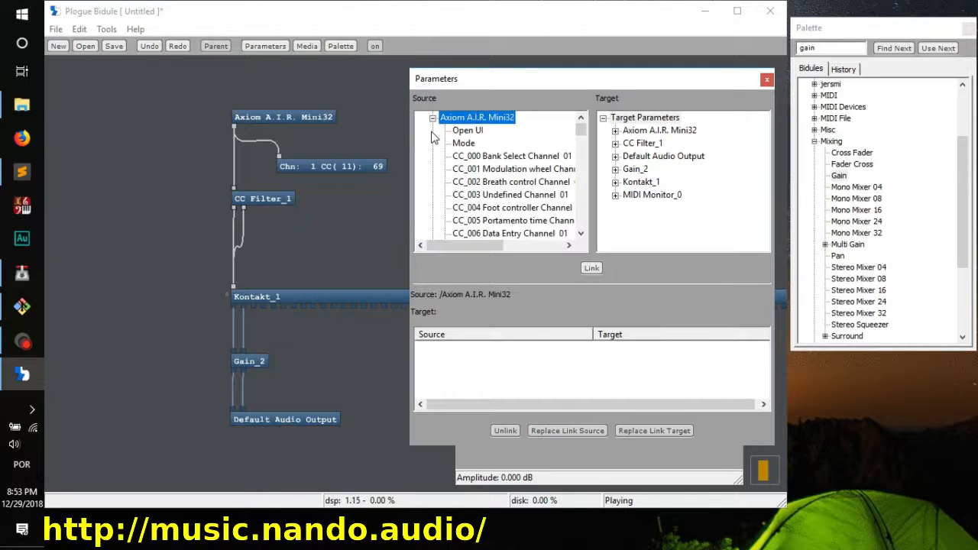
{"action": "scroll", "coordinate": [515, 181], "scroll_direction": "down", "scroll_amount": 2}
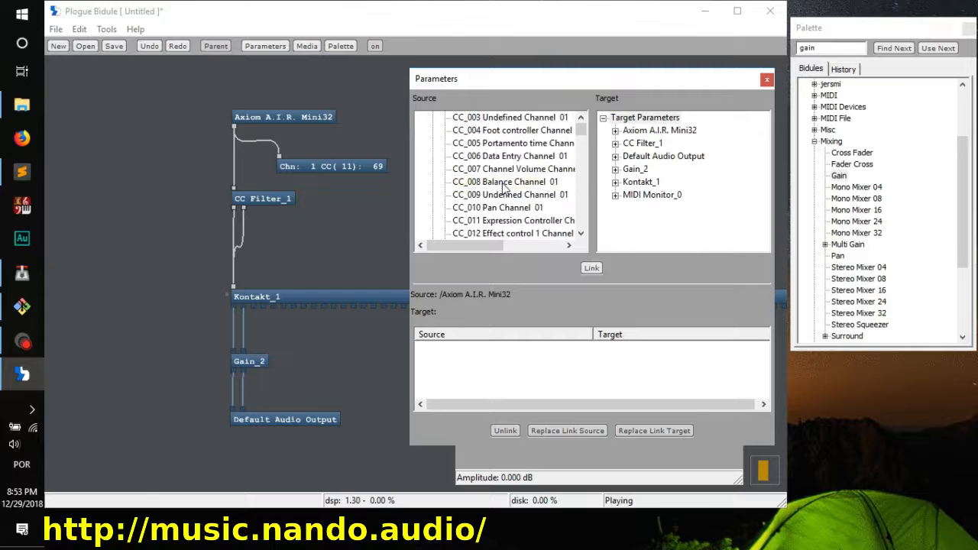
{"action": "left_click", "coordinate": [493, 221]}
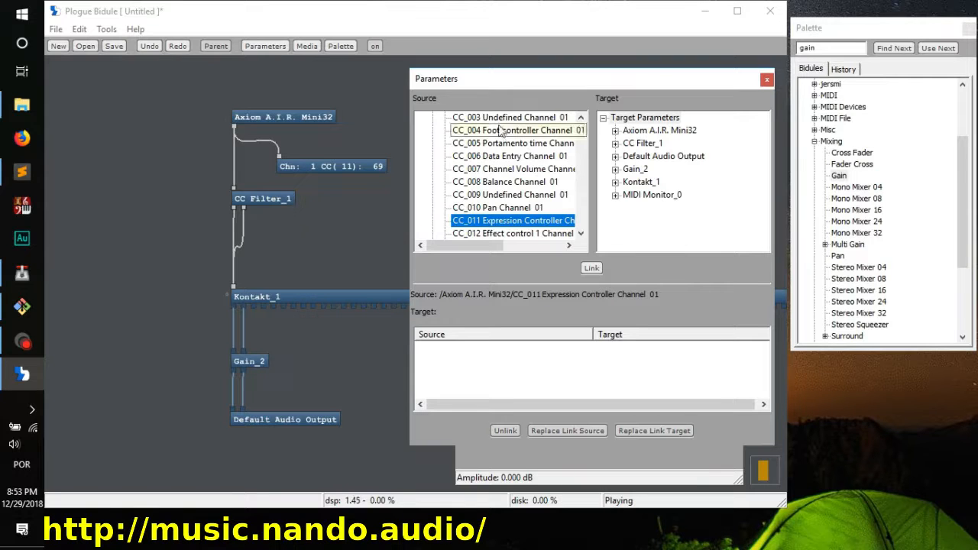
{"action": "left_click", "coordinate": [615, 168]}
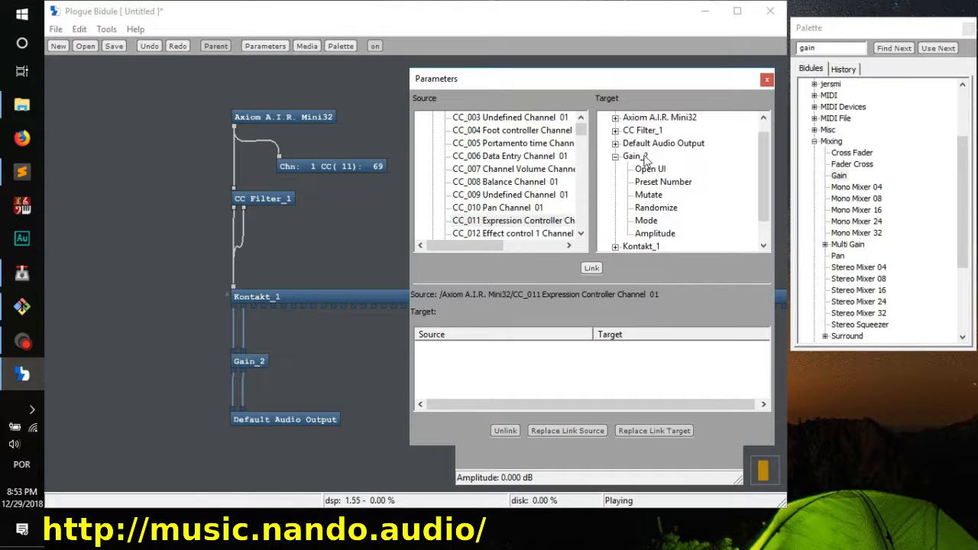
{"action": "left_click", "coordinate": [655, 234]}
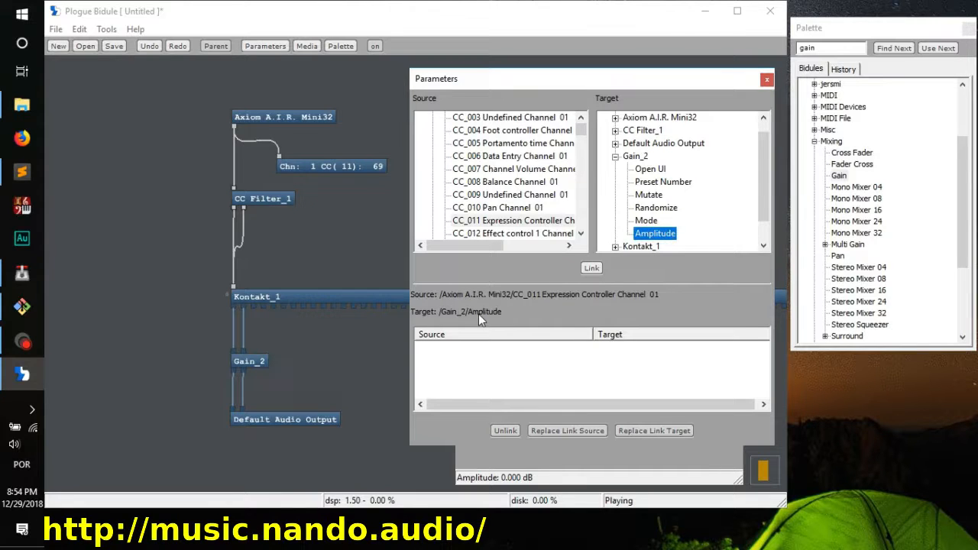
{"action": "left_click", "coordinate": [591, 268]}
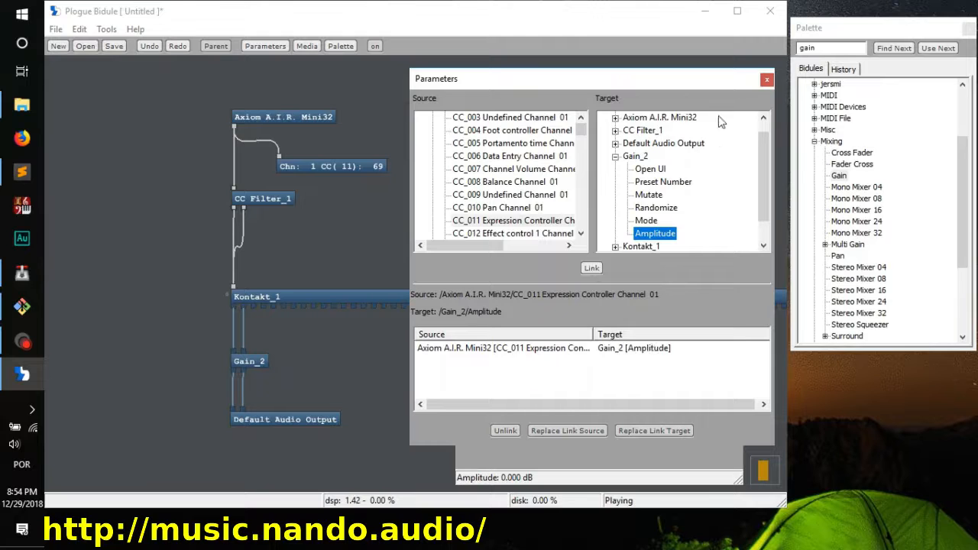
{"action": "left_click", "coordinate": [766, 80]}
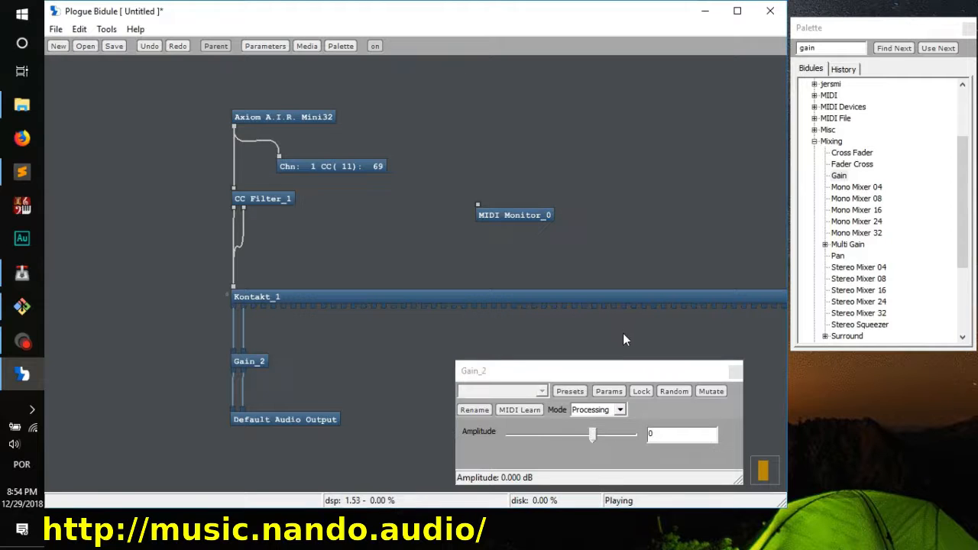
Step: Open the Kontakt window and move it aside so the patch's modules can be seen beside the Leonid Bass settings
{"action": "left_click", "coordinate": [619, 373]}
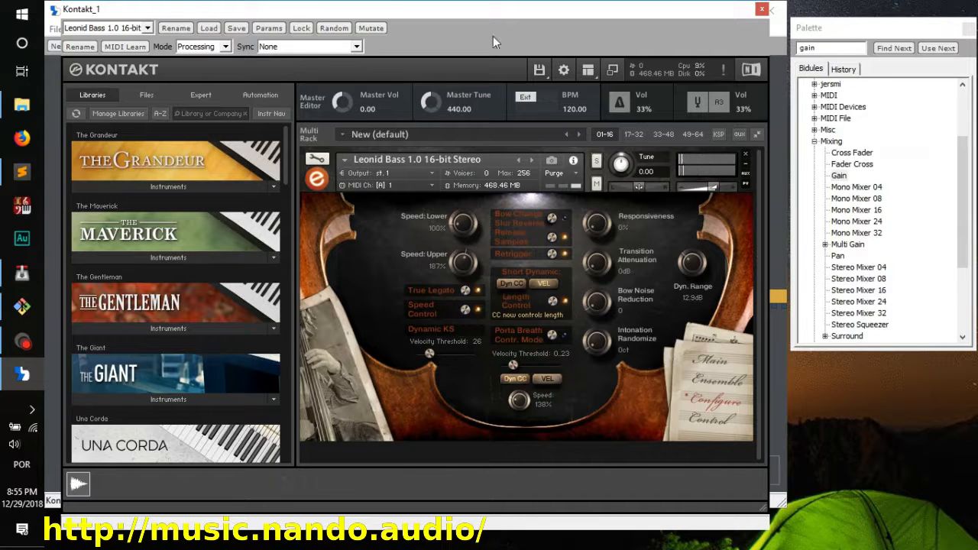
{"action": "left_click_drag", "start_coordinate": [441, 10], "coordinate": [652, 33]}
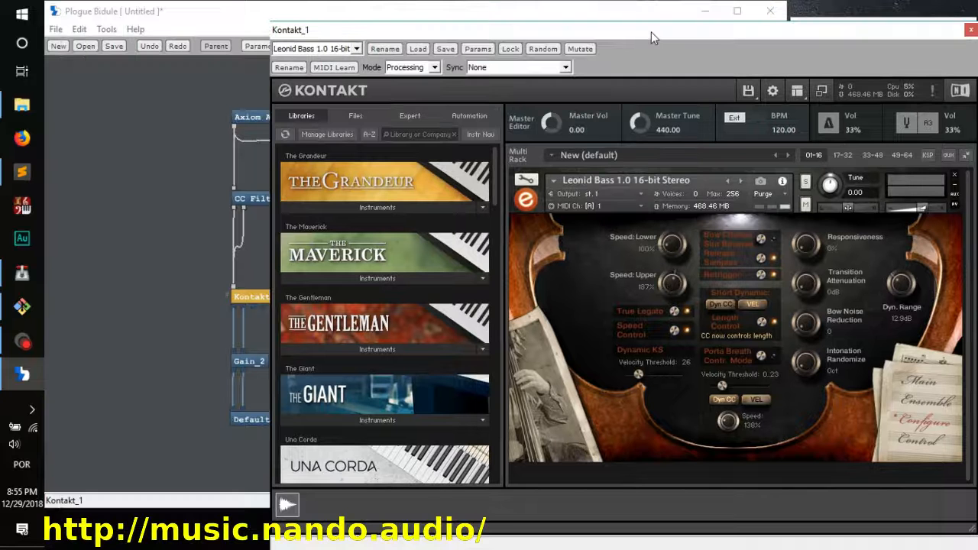
{"action": "left_click", "coordinate": [242, 11]}
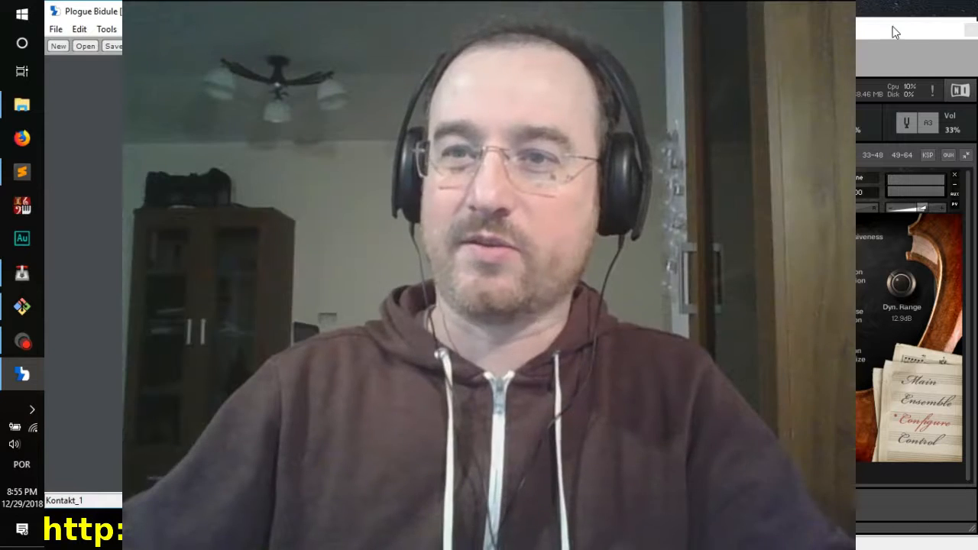
Step: Insert the CC Value Remapper from the MIDI group's Remappers and place it beside Kontakt
{"action": "left_click_drag", "start_coordinate": [892, 31], "coordinate": [858, 17]}
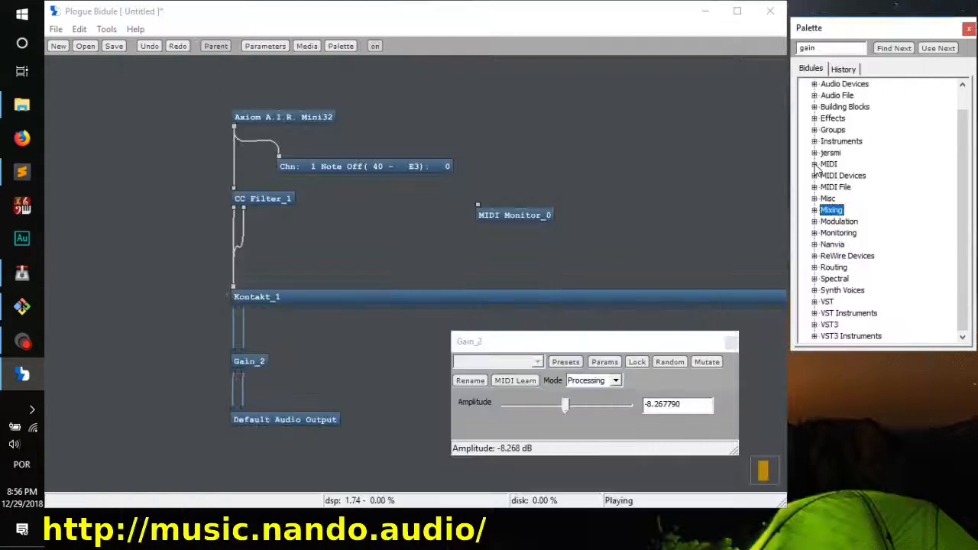
{"action": "left_click", "coordinate": [815, 164]}
{"action": "scroll", "coordinate": [839, 213], "scroll_direction": "down", "scroll_amount": 1}
{"action": "scroll", "coordinate": [841, 218], "scroll_direction": "down", "scroll_amount": 4}
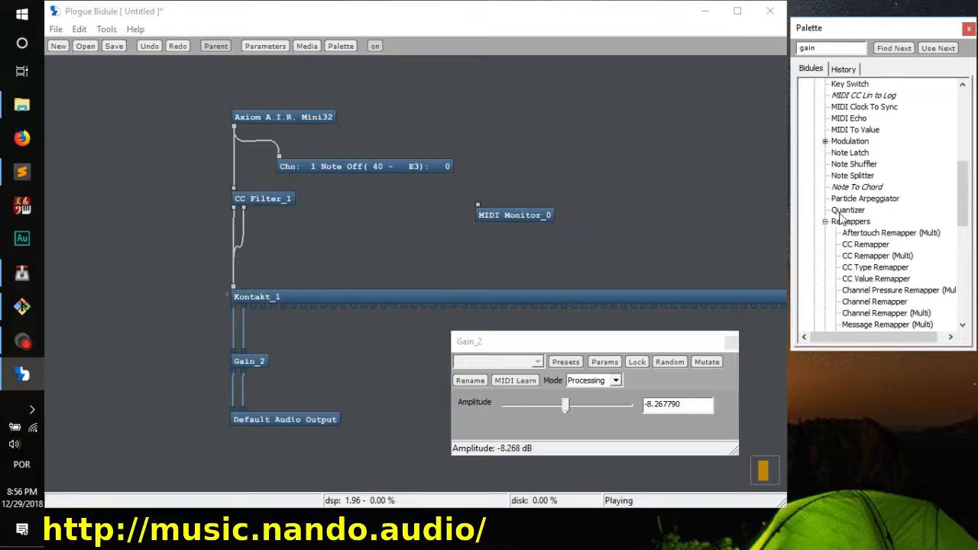
{"action": "left_click", "coordinate": [848, 224]}
{"action": "scroll", "coordinate": [922, 233], "scroll_direction": "down", "scroll_amount": 4}
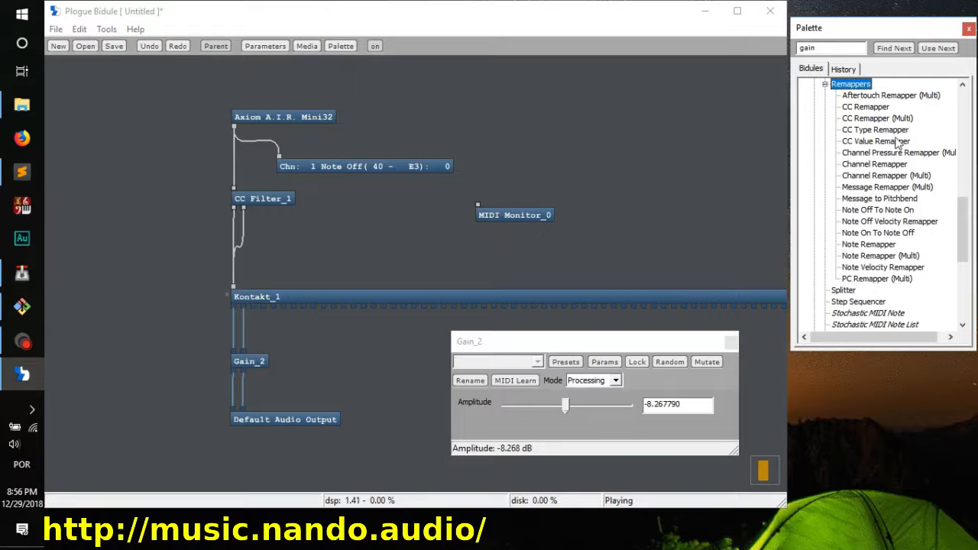
{"action": "left_click_drag", "start_coordinate": [252, 278], "coordinate": [127, 297]}
{"action": "left_click", "coordinate": [204, 237]}
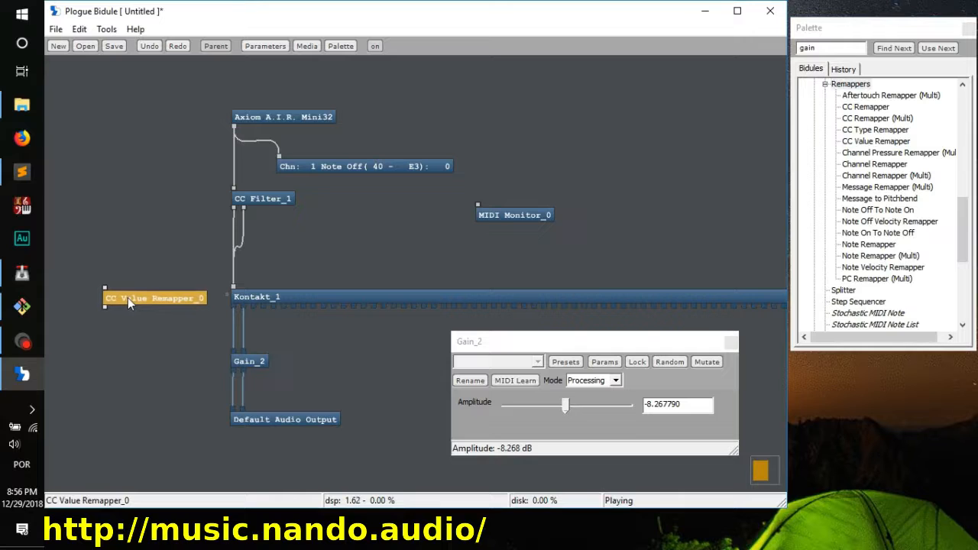
Step: Connect the CC Filter's Filtered Output to the CC Value Remapper's input
{"action": "left_click", "coordinate": [233, 207]}
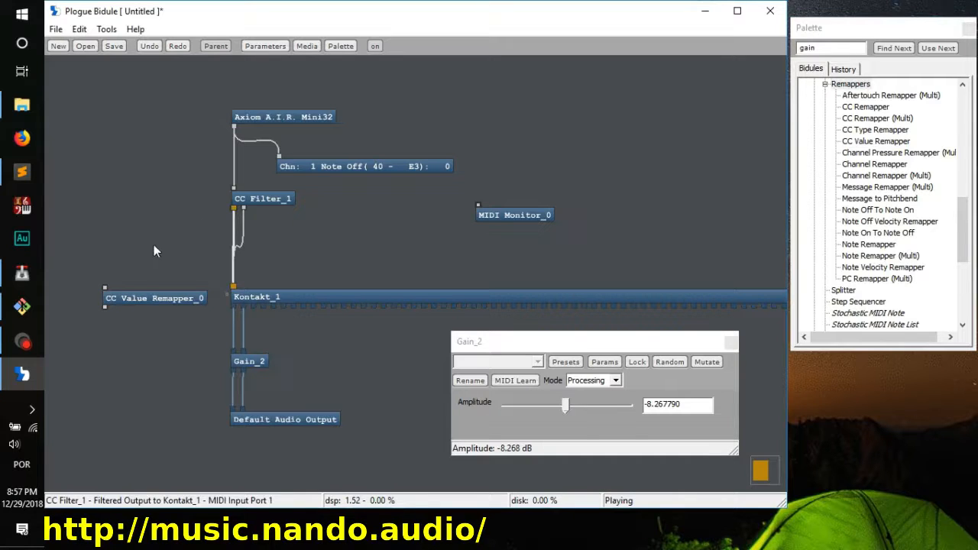
{"action": "left_click_drag", "start_coordinate": [105, 288], "coordinate": [233, 212]}
{"action": "left_click", "coordinate": [150, 301]}
Step: Redraw the CC Value Remapper's curve to rise from about half range at input 0 to 127 at input 127, and close its settings
{"action": "double_click", "coordinate": [149, 298]}
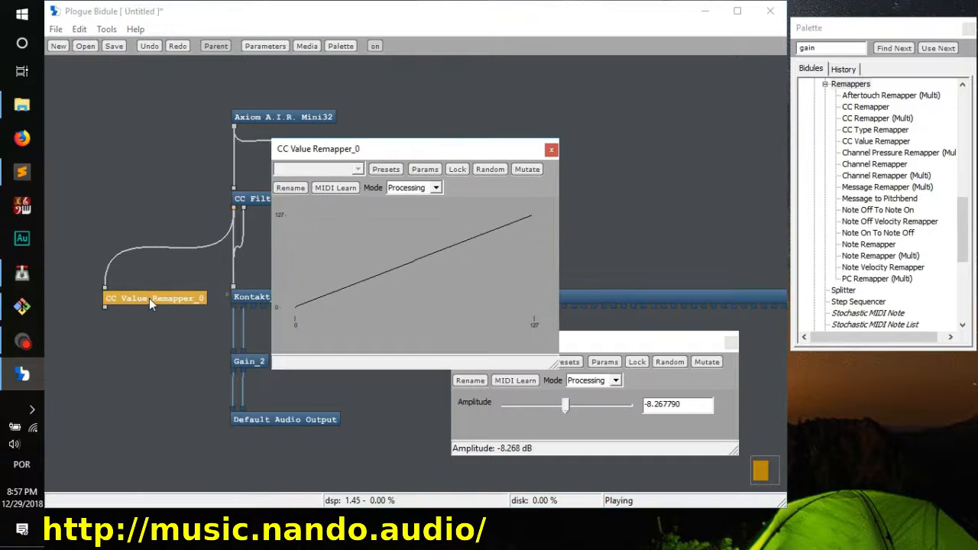
{"action": "left_click", "coordinate": [228, 294]}
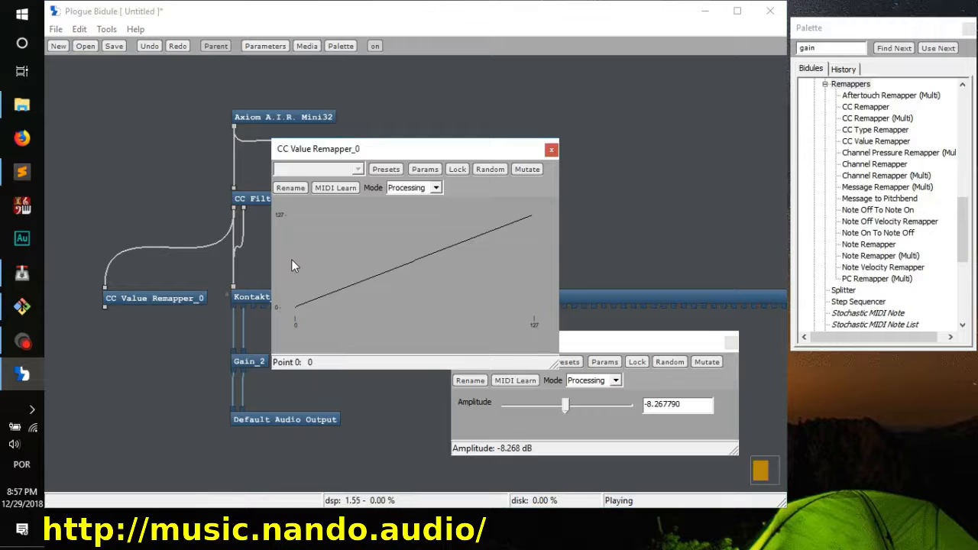
{"action": "mouse_move", "coordinate": [294, 258]}
{"action": "left_mouse_down"}
{"action": "mouse_move", "coordinate": [521, 218]}
{"action": "mouse_move", "coordinate": [297, 260]}
{"action": "left_mouse_up"}
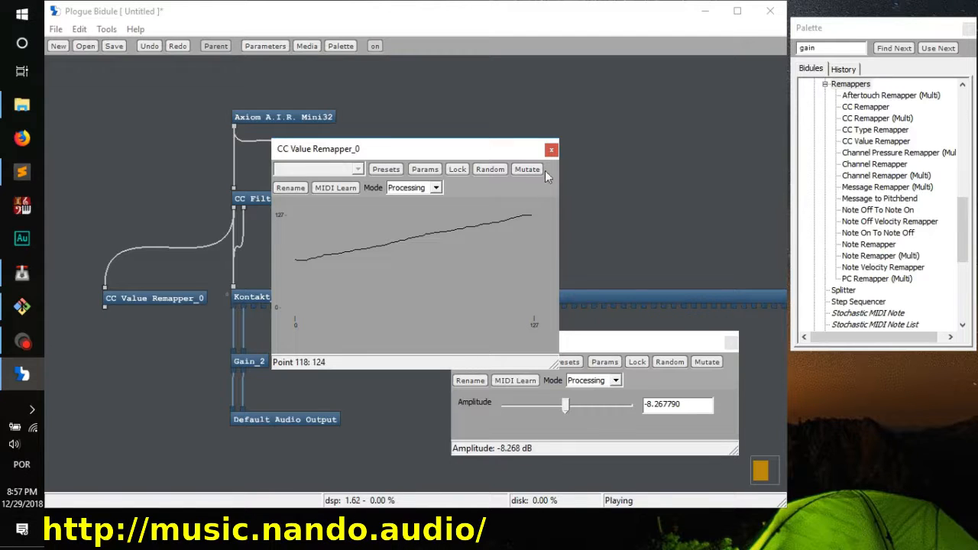
{"action": "left_click", "coordinate": [551, 149]}
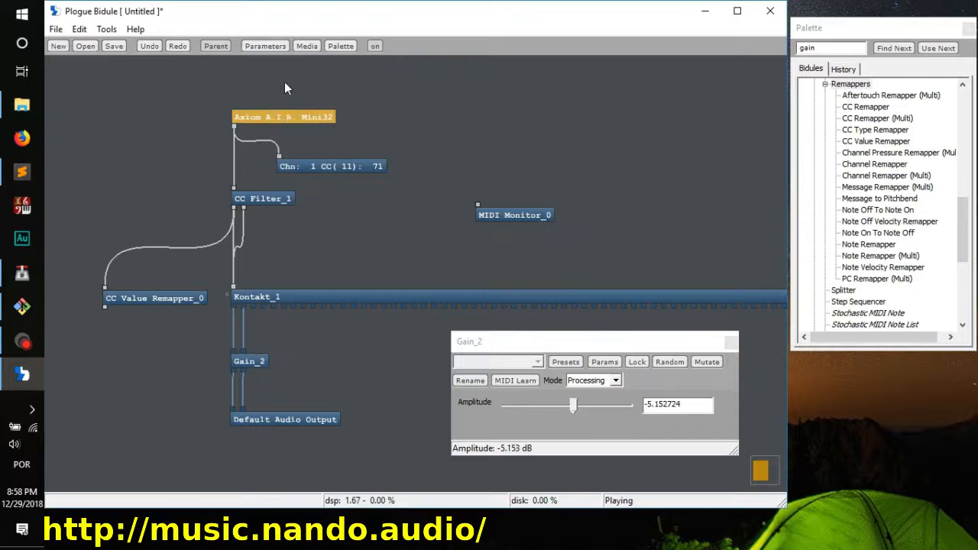
Step: Remove the parameter link between the Axiom A.I.R. Mini32's CC_011 Expression Controller and the Gain module's Amplitude
{"action": "left_click", "coordinate": [267, 47]}
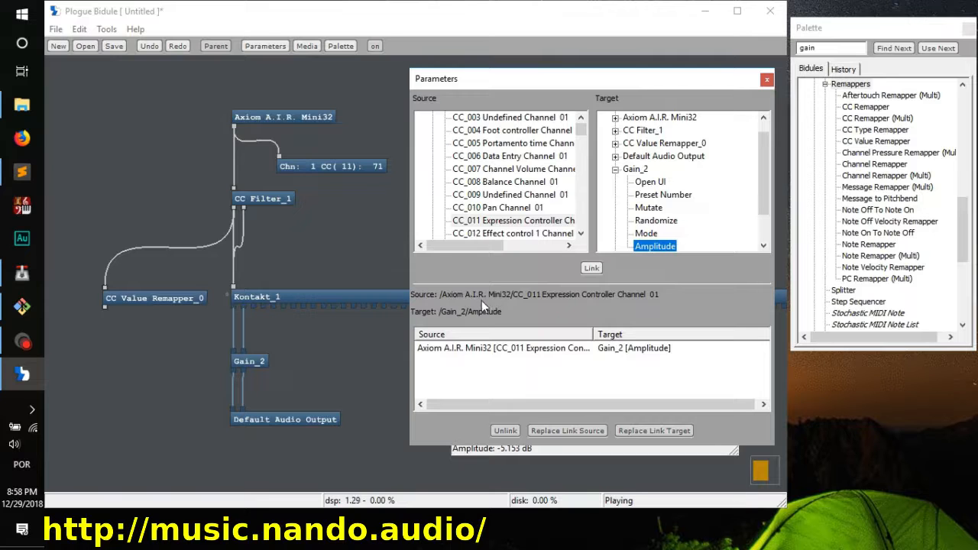
{"action": "left_click", "coordinate": [493, 351]}
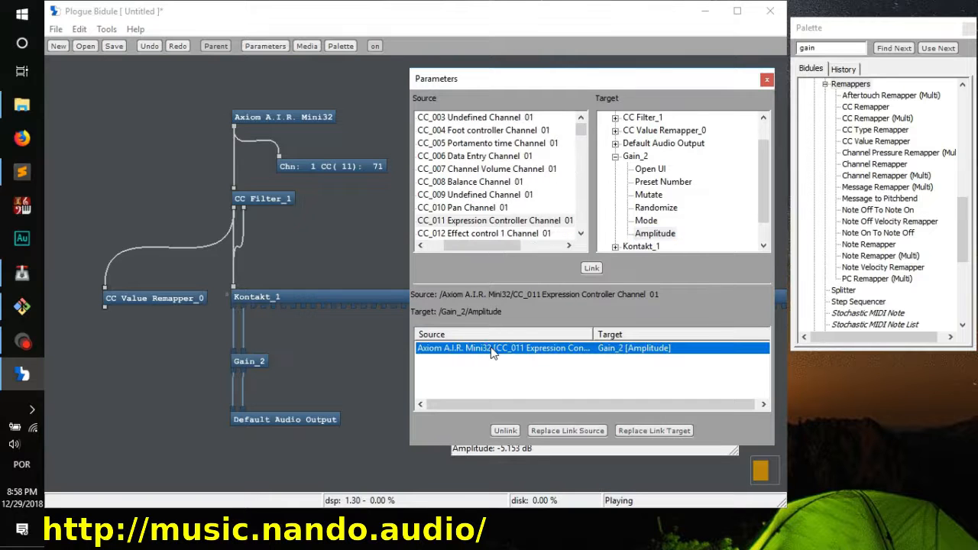
{"action": "left_click", "coordinate": [510, 433]}
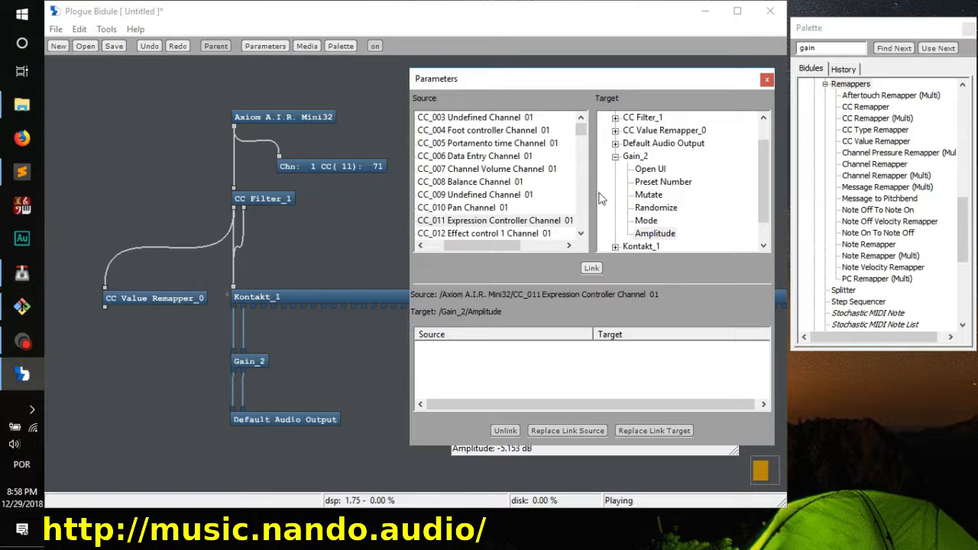
Step: Choose the Gain module's Amplitude as link target and collapse the Axiom A.I.R. Mini32's entries among the source parameters
{"action": "left_click", "coordinate": [661, 235]}
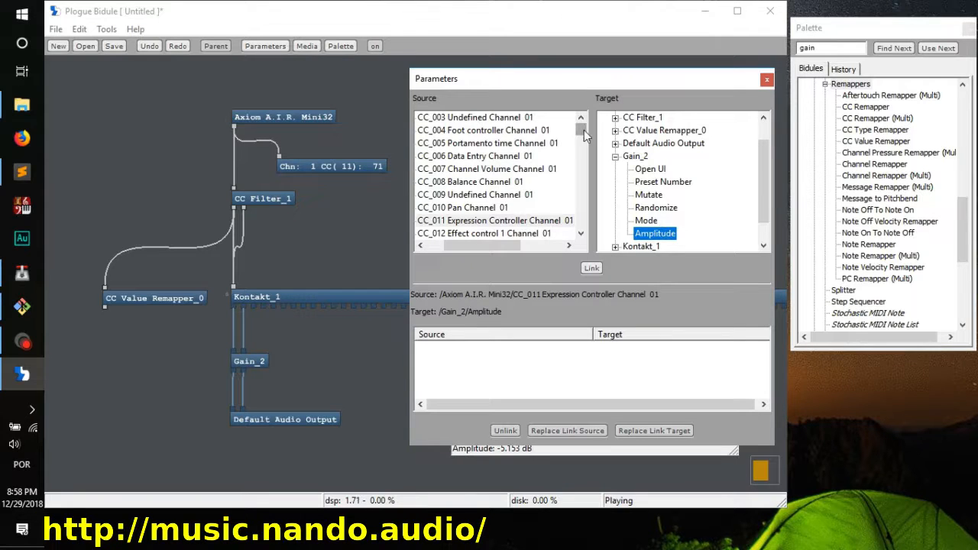
{"action": "left_click_drag", "start_coordinate": [499, 246], "coordinate": [455, 247]}
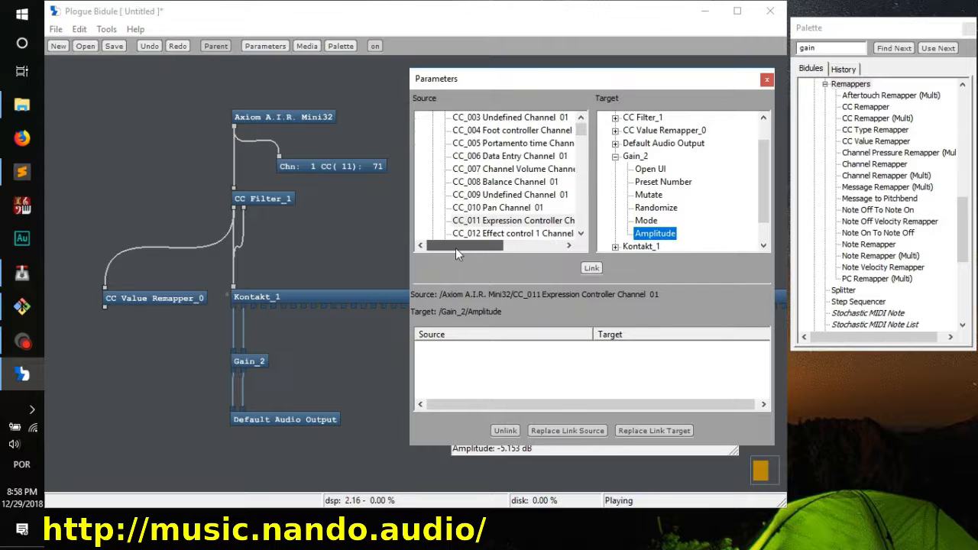
{"action": "left_click_drag", "start_coordinate": [581, 132], "coordinate": [583, 95]}
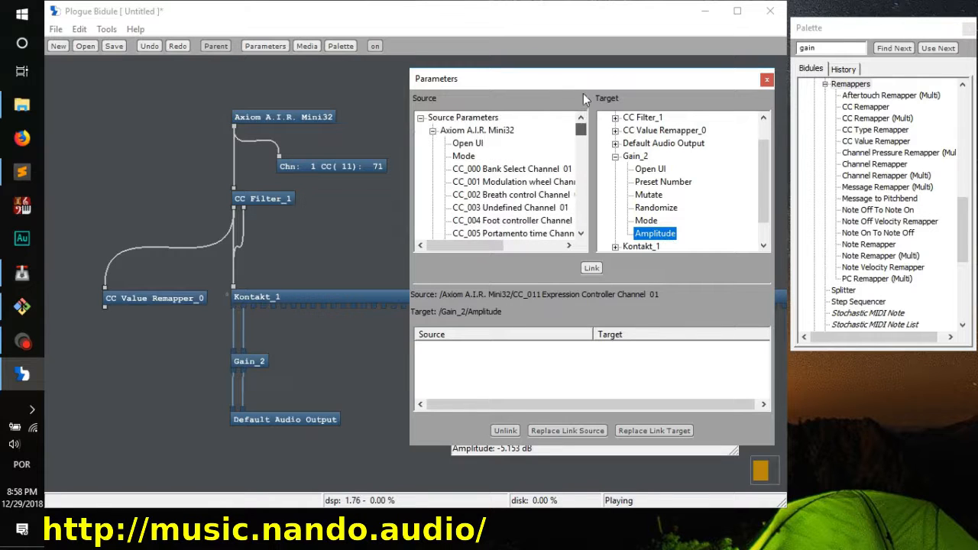
{"action": "left_click", "coordinate": [433, 131]}
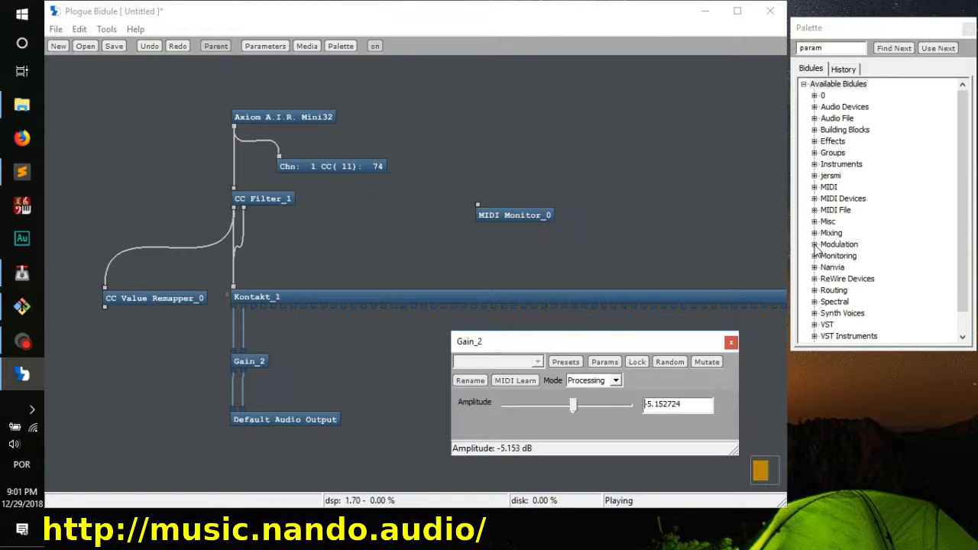
Step: Insert CC To Params from the MIDI group's Modulation modules below the CC Value Remapper and connect the remapper's output to it
{"action": "left_click", "coordinate": [814, 244]}
{"action": "left_click", "coordinate": [814, 244]}
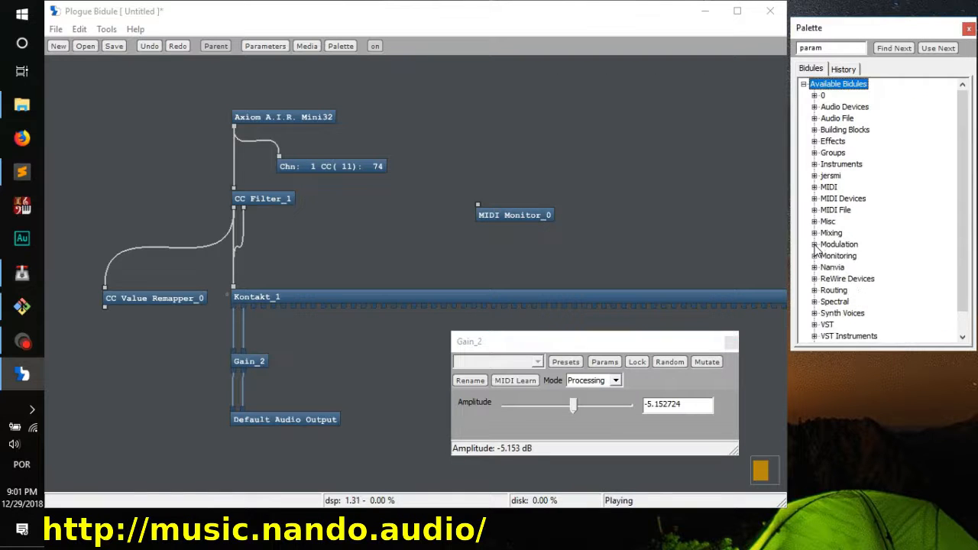
{"action": "left_click", "coordinate": [815, 186]}
{"action": "scroll", "coordinate": [827, 283], "scroll_direction": "down", "scroll_amount": 2}
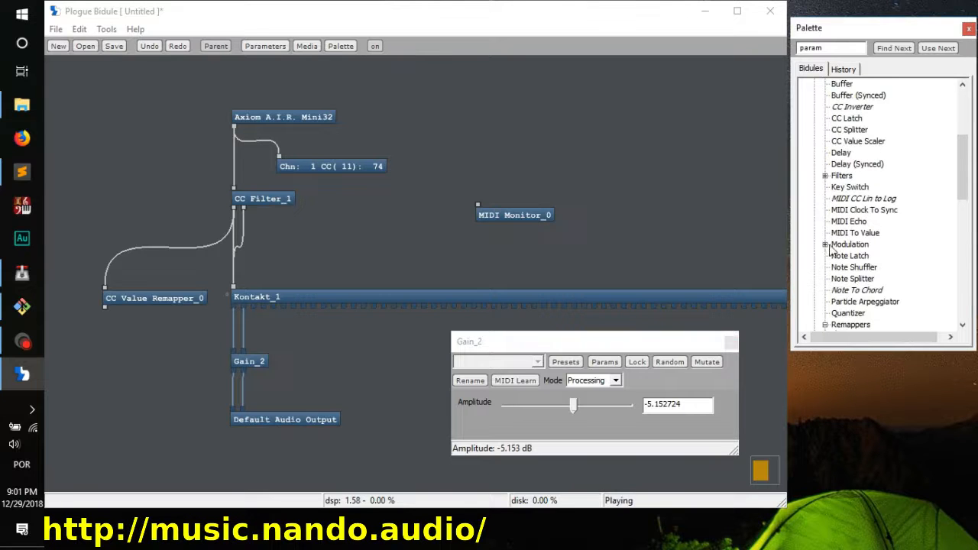
{"action": "left_click", "coordinate": [826, 245]}
{"action": "scroll", "coordinate": [920, 272], "scroll_direction": "down", "scroll_amount": 2}
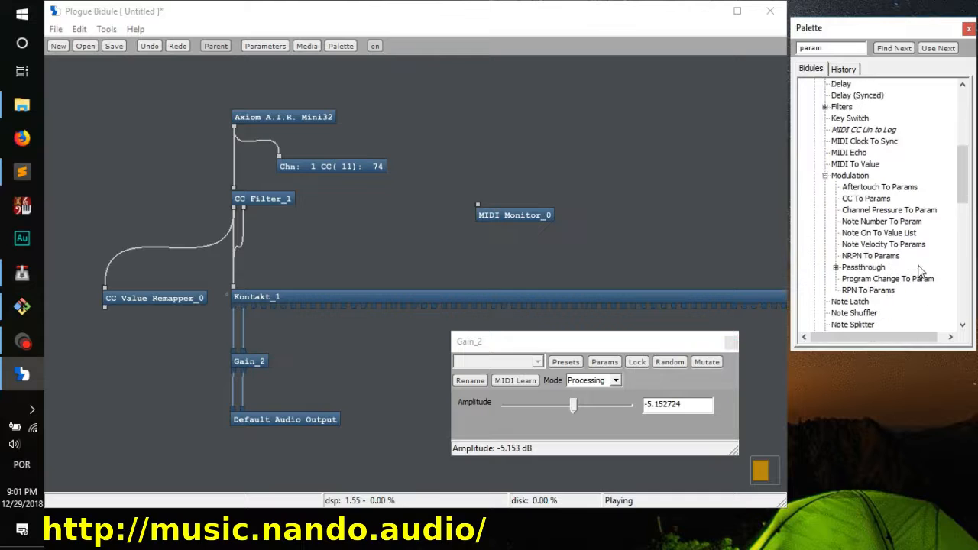
{"action": "left_click_drag", "start_coordinate": [869, 164], "coordinate": [316, 324]}
{"action": "mouse_move", "coordinate": [113, 345]}
{"action": "left_mouse_down"}
{"action": "mouse_move", "coordinate": [108, 335]}
{"action": "mouse_move", "coordinate": [125, 346]}
{"action": "left_mouse_up"}
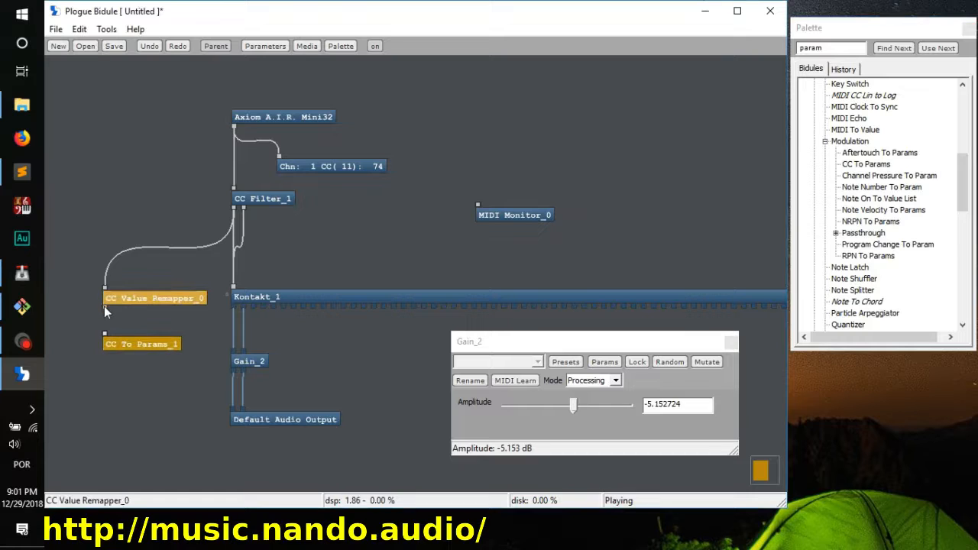
{"action": "left_click_drag", "start_coordinate": [104, 308], "coordinate": [106, 337]}
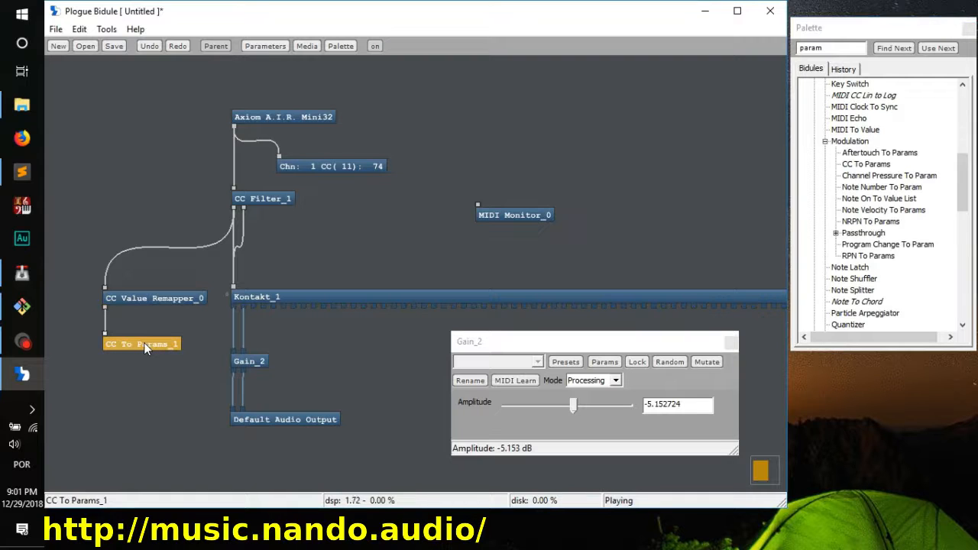
Step: Link the CC To Params module's CC_011 Expression Controller Channel 01 to the Gain module's Amplitude, and close the Parameters window
{"action": "left_click", "coordinate": [265, 46]}
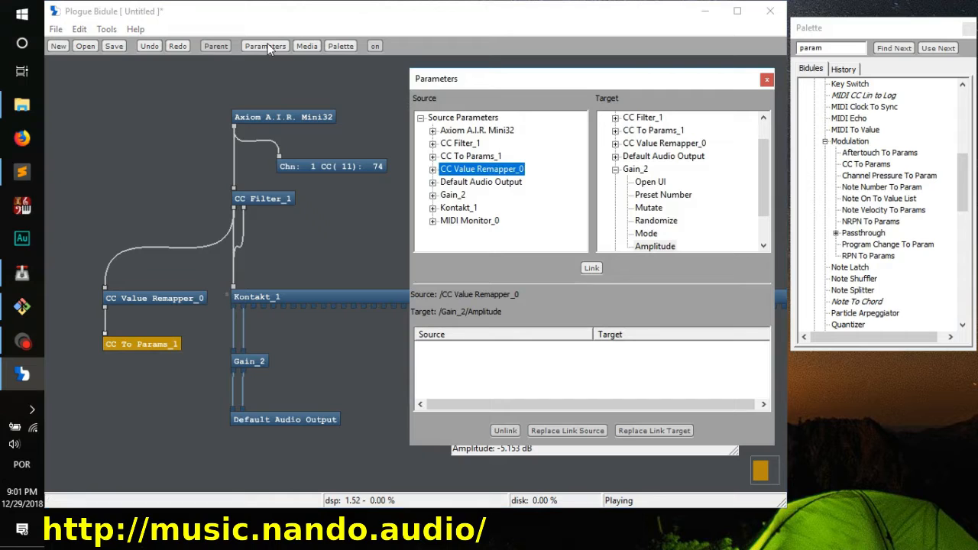
{"action": "left_click", "coordinate": [432, 156]}
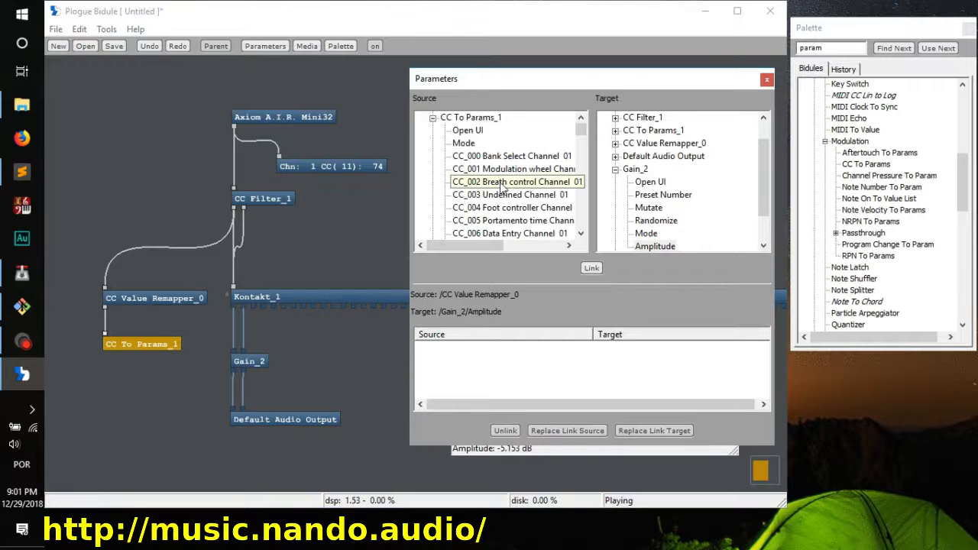
{"action": "scroll", "coordinate": [500, 187], "scroll_direction": "down", "scroll_amount": 1}
{"action": "scroll", "coordinate": [500, 187], "scroll_direction": "down", "scroll_amount": 1}
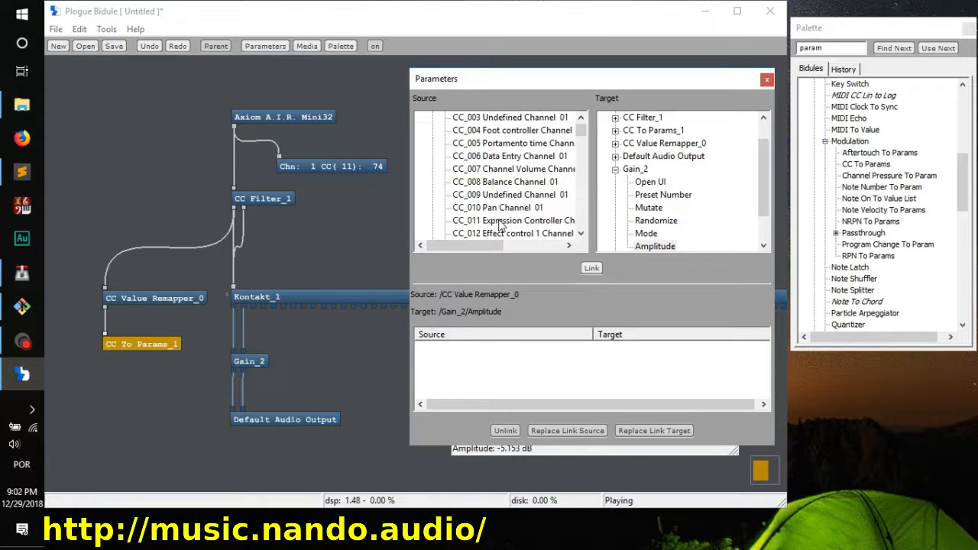
{"action": "left_click", "coordinate": [500, 221]}
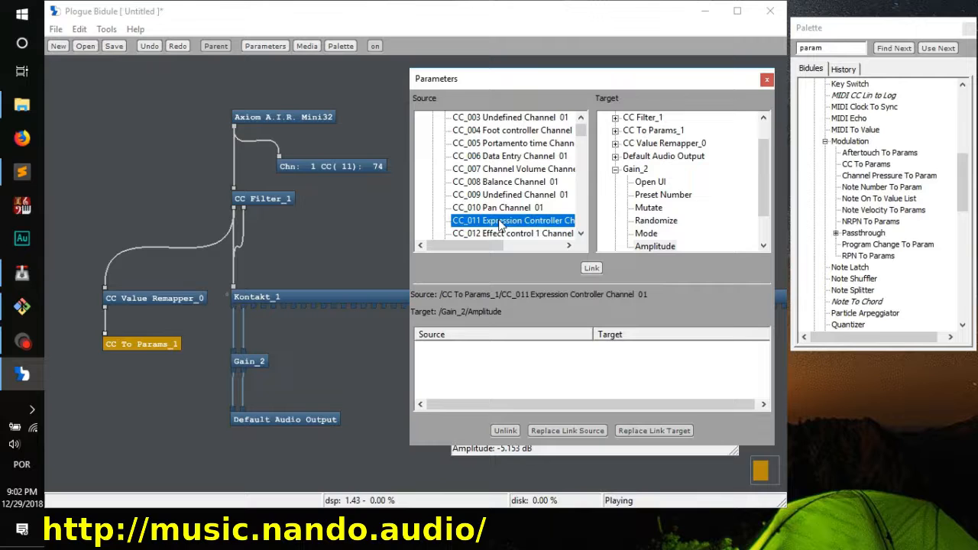
{"action": "left_click", "coordinate": [669, 247]}
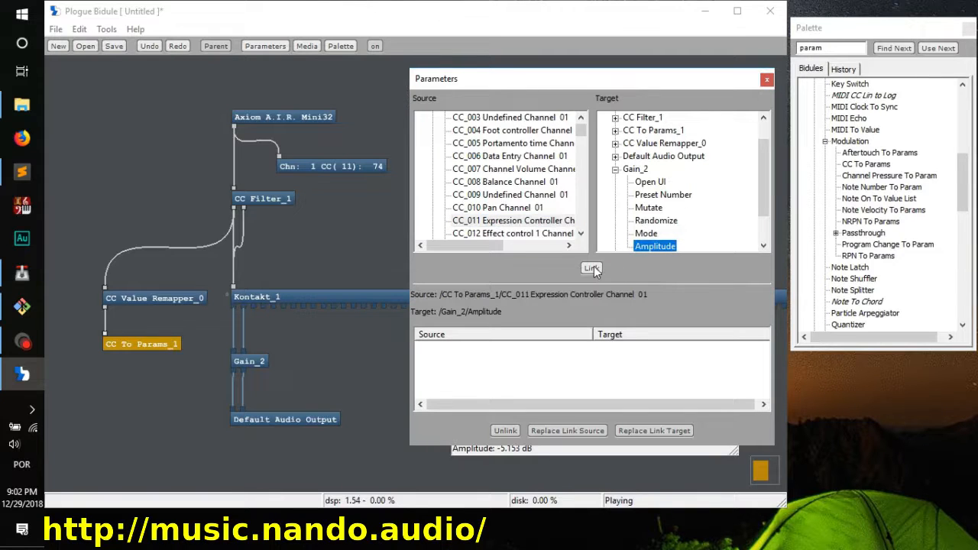
{"action": "left_click", "coordinate": [594, 268]}
{"action": "left_click", "coordinate": [767, 80]}
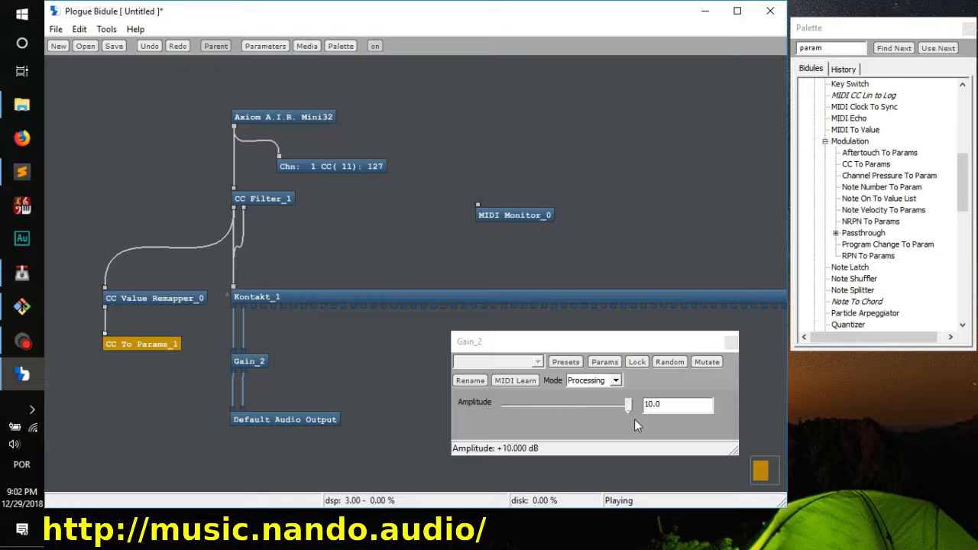
Step: Reopen the CC Value Remapper's settings to examine its curve, and close them again
{"action": "double_click", "coordinate": [179, 299]}
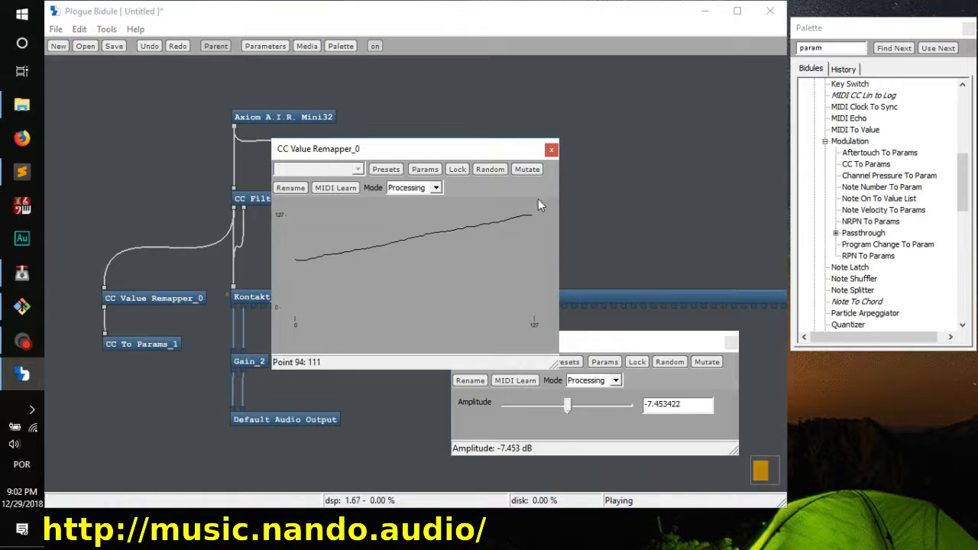
{"action": "left_click", "coordinate": [551, 149]}
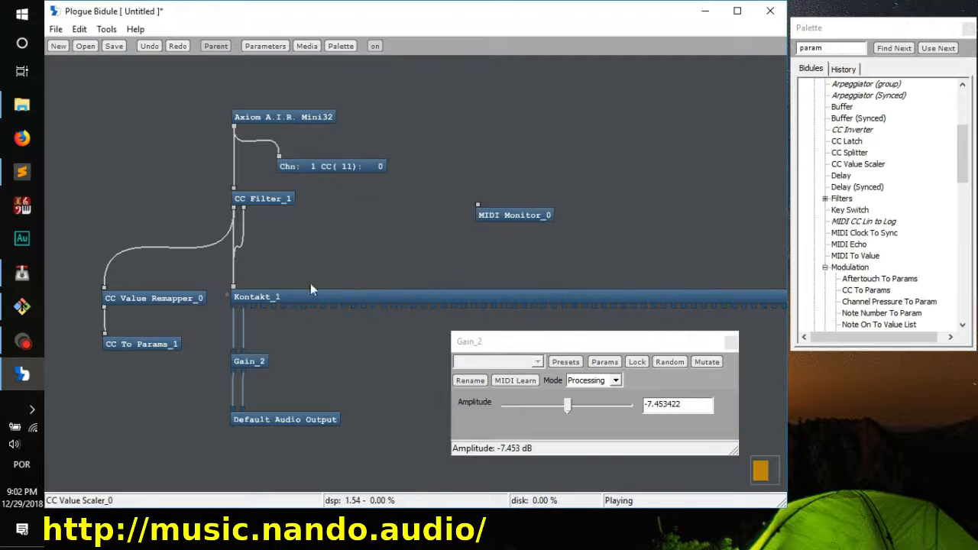
{"action": "double_click", "coordinate": [148, 303]}
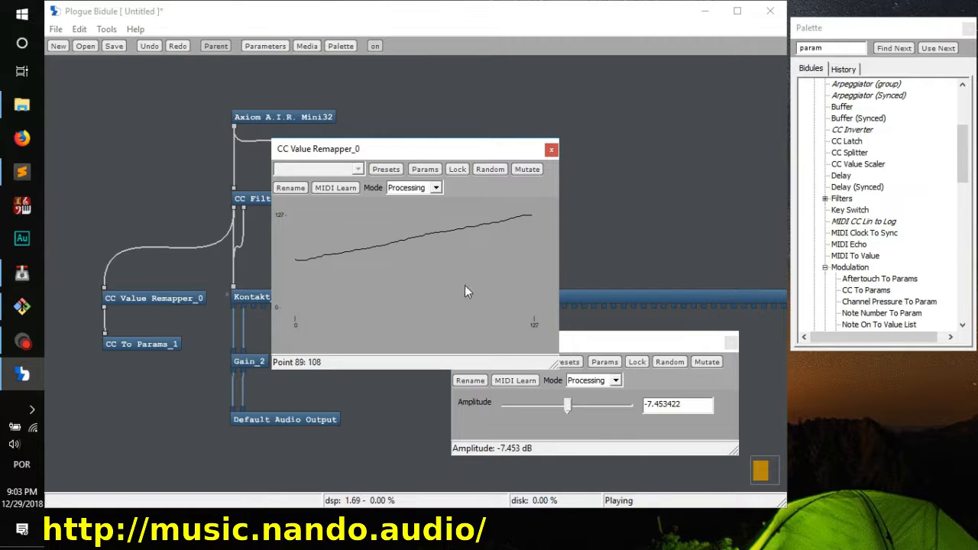
{"action": "left_click", "coordinate": [551, 151]}
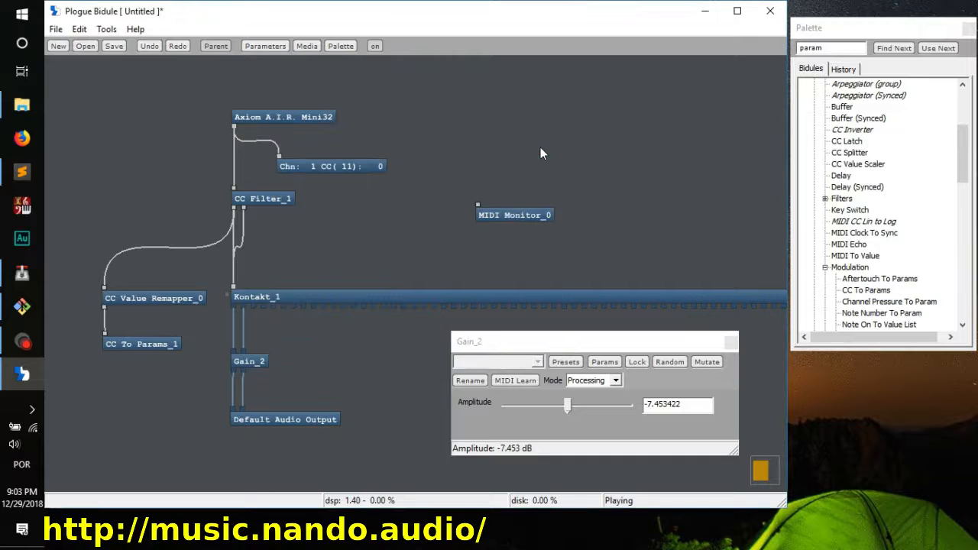
Step: Replace the CC Value Remapper with the MIDI group's CC Value Scaler, keeping its place in the patch
{"action": "left_click", "coordinate": [170, 299]}
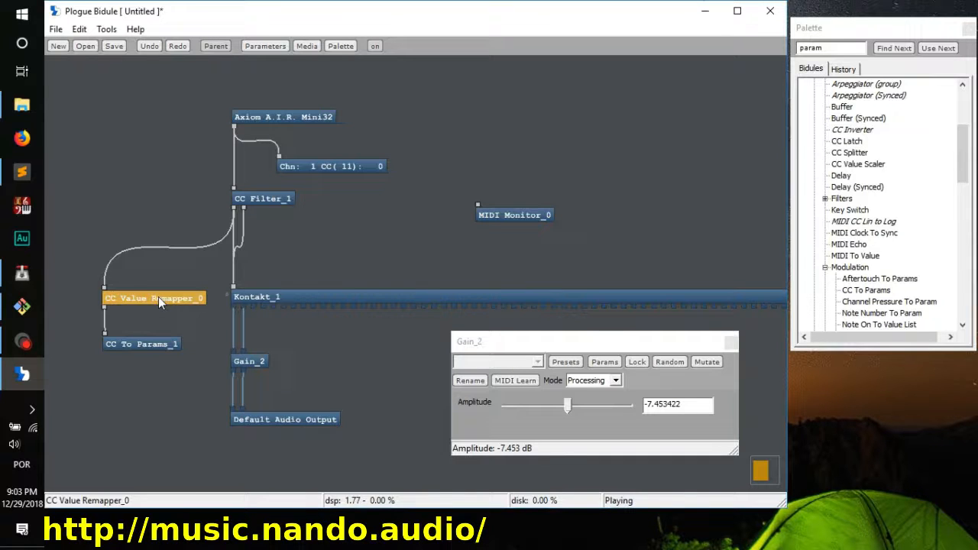
{"action": "right_click", "coordinate": [159, 302]}
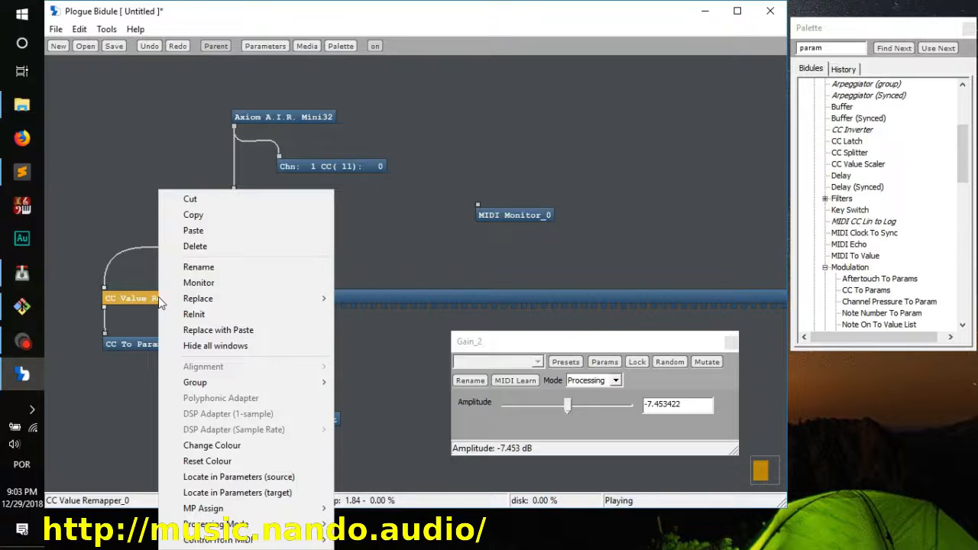
{"action": "mouse_move", "coordinate": [252, 299]}
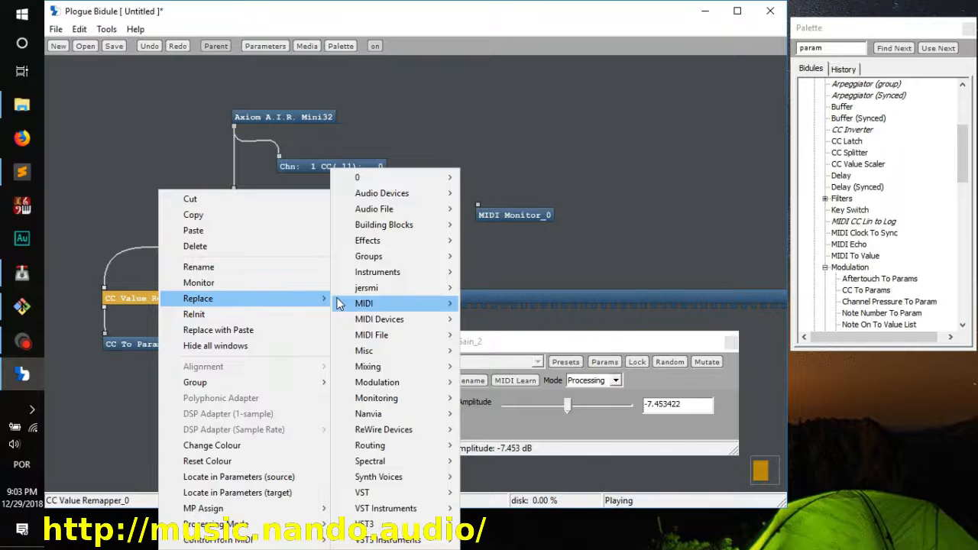
{"action": "mouse_move", "coordinate": [340, 303]}
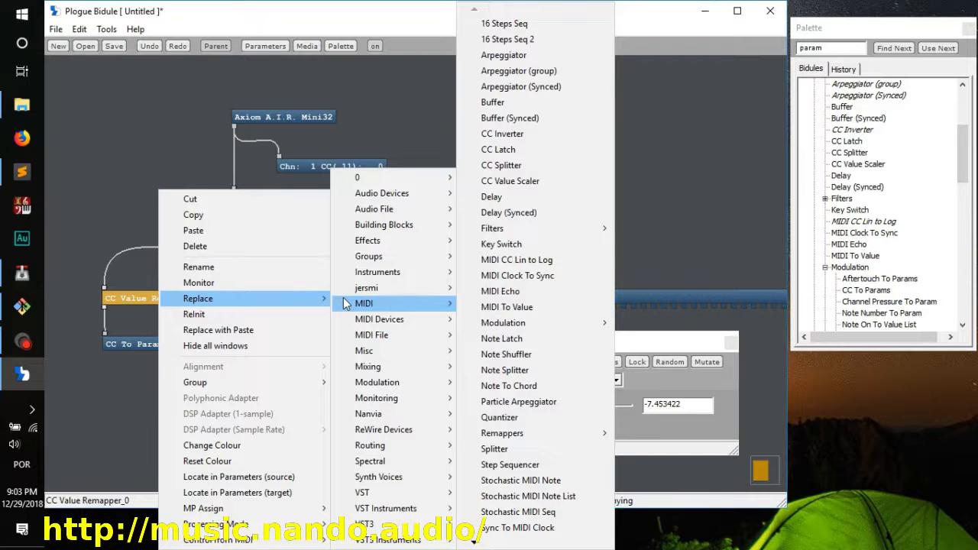
{"action": "left_click", "coordinate": [518, 184]}
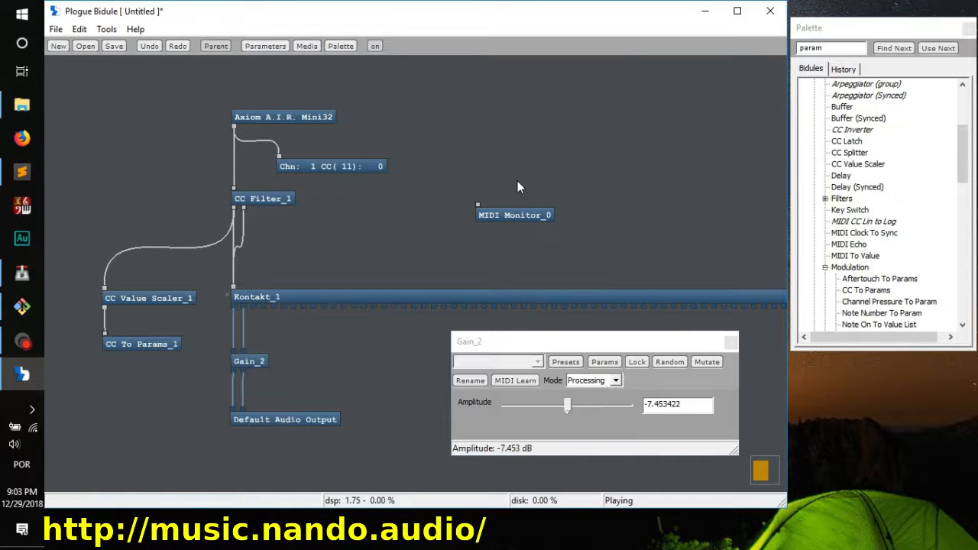
Step: Set the CC Value Scaler's Lowest Value to 96, reduce its Highest Value, and close its settings
{"action": "double_click", "coordinate": [158, 300]}
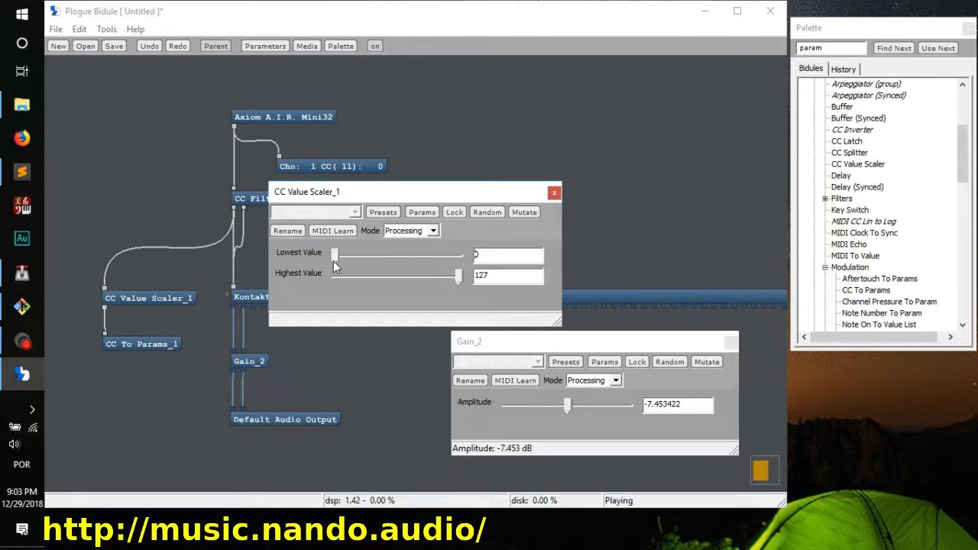
{"action": "left_click_drag", "start_coordinate": [334, 264], "coordinate": [428, 264]}
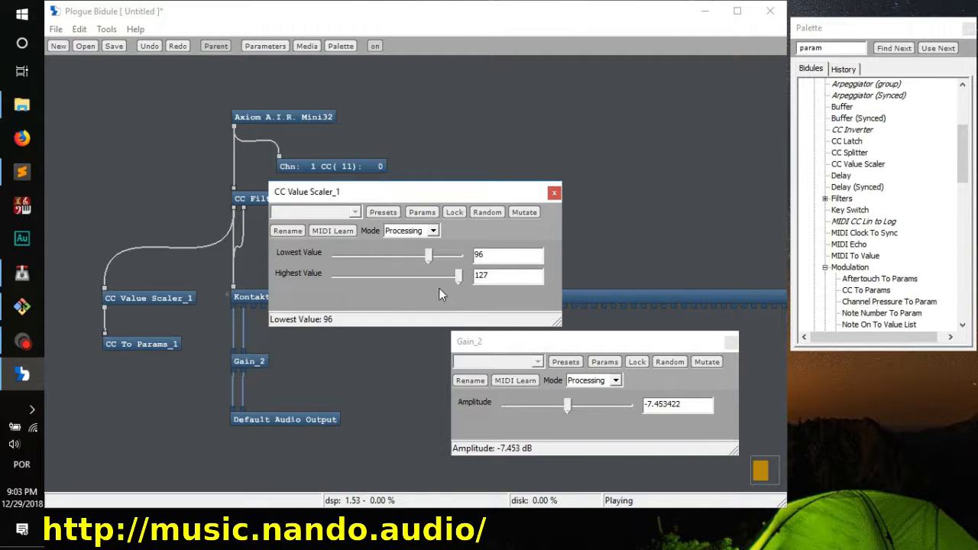
{"action": "left_click_drag", "start_coordinate": [458, 276], "coordinate": [349, 277]}
{"action": "left_click", "coordinate": [554, 191]}
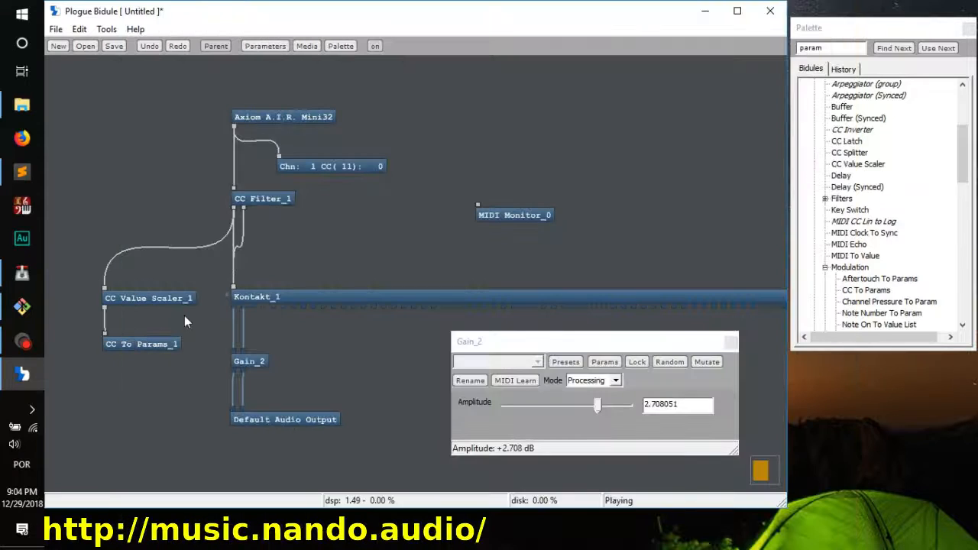
Step: Open Kontakt's multi script editor to examine the first script slot, hide it again, close the Kontakt window and deselect the module
{"action": "double_click", "coordinate": [339, 296]}
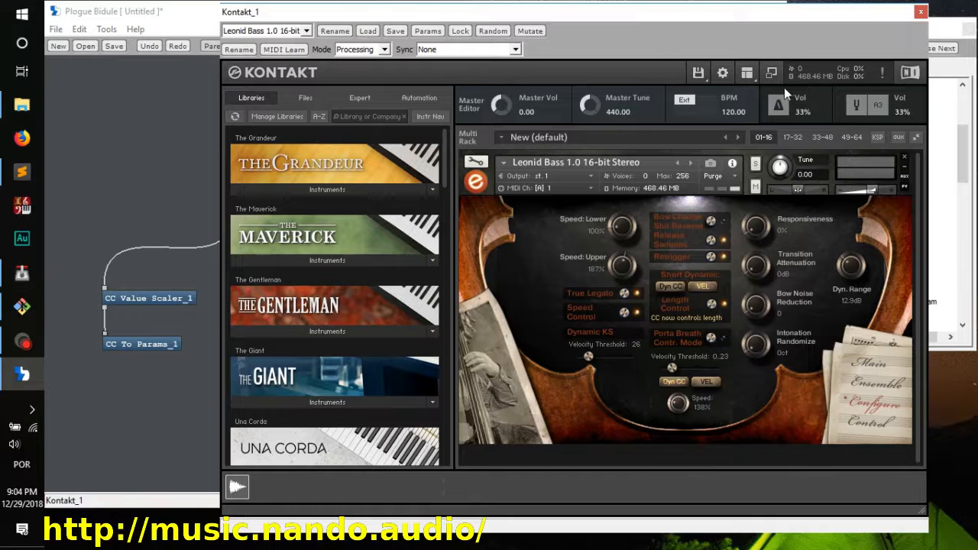
{"action": "left_click", "coordinate": [878, 138]}
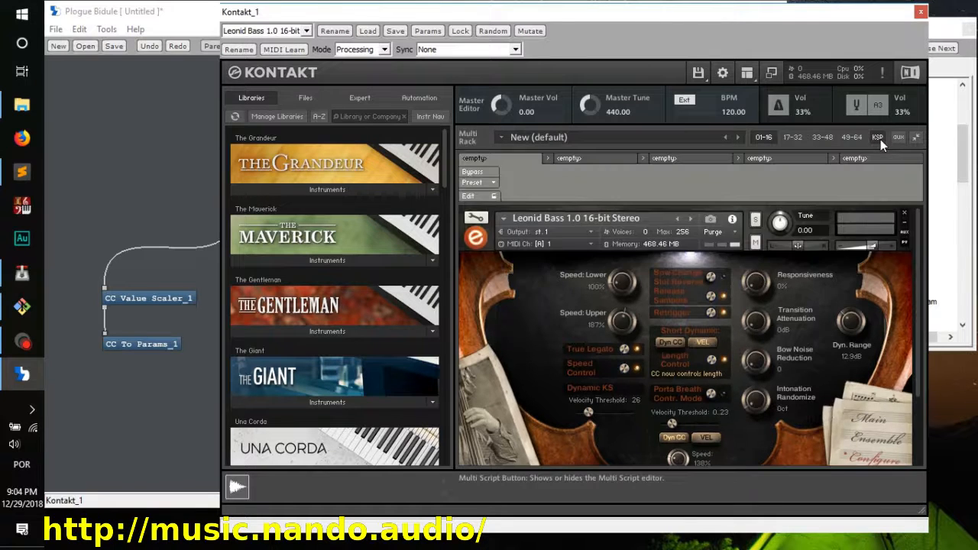
{"action": "left_click", "coordinate": [469, 196]}
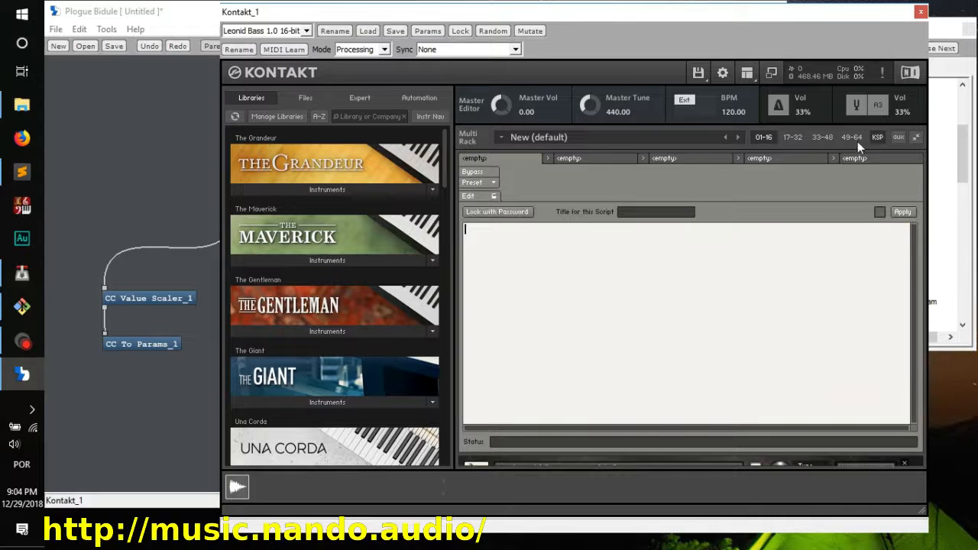
{"action": "left_click", "coordinate": [876, 137]}
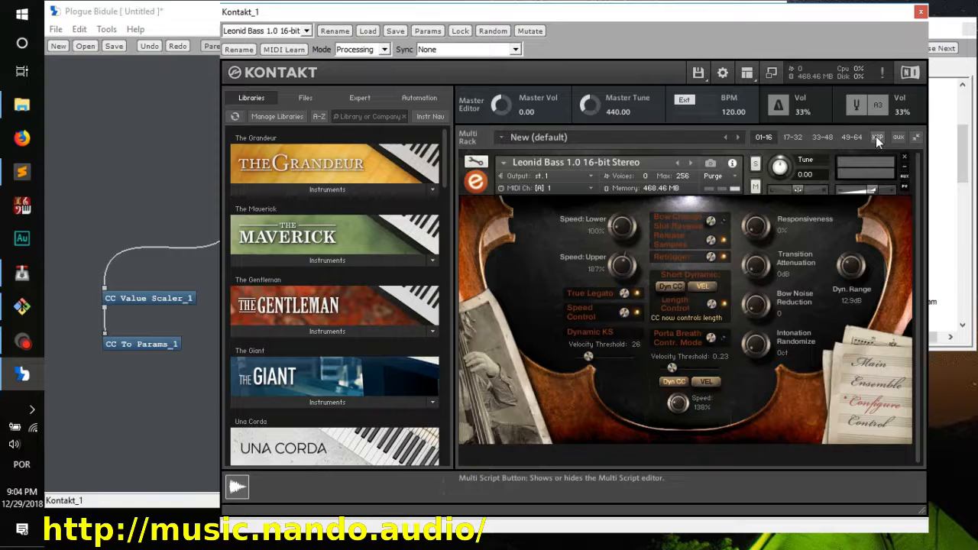
{"action": "left_click", "coordinate": [921, 12]}
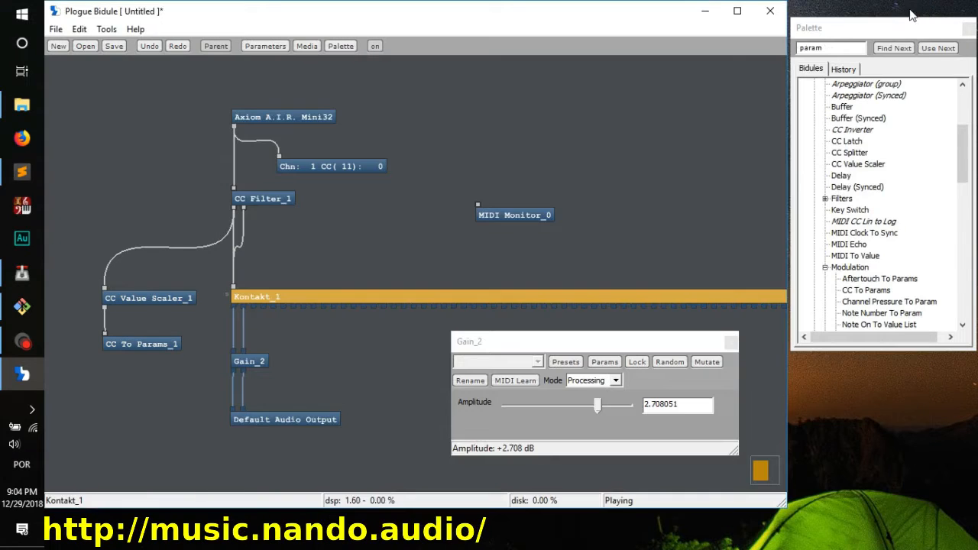
{"action": "left_click", "coordinate": [618, 234]}
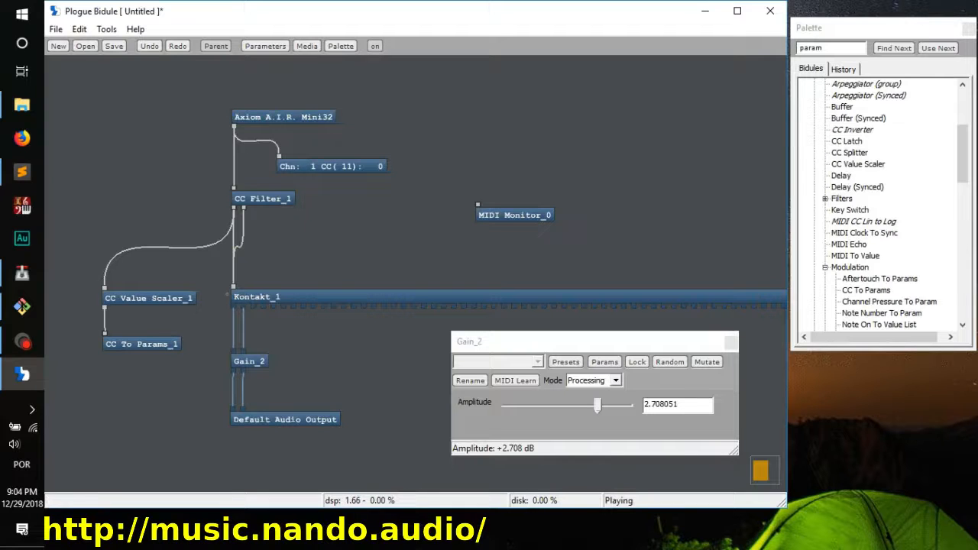
Step: Switch to the Sublime Text editor
{"action": "key", "text": "alt+Tab"}
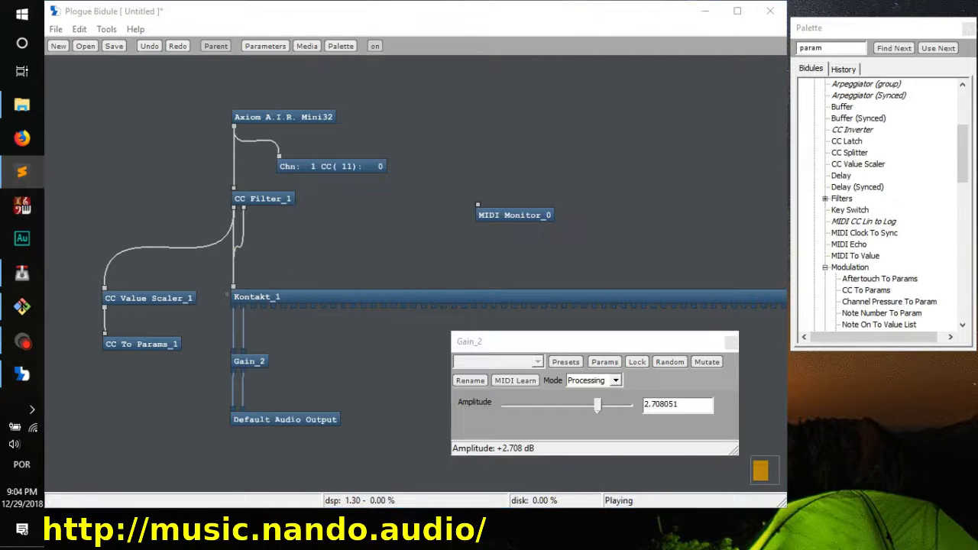